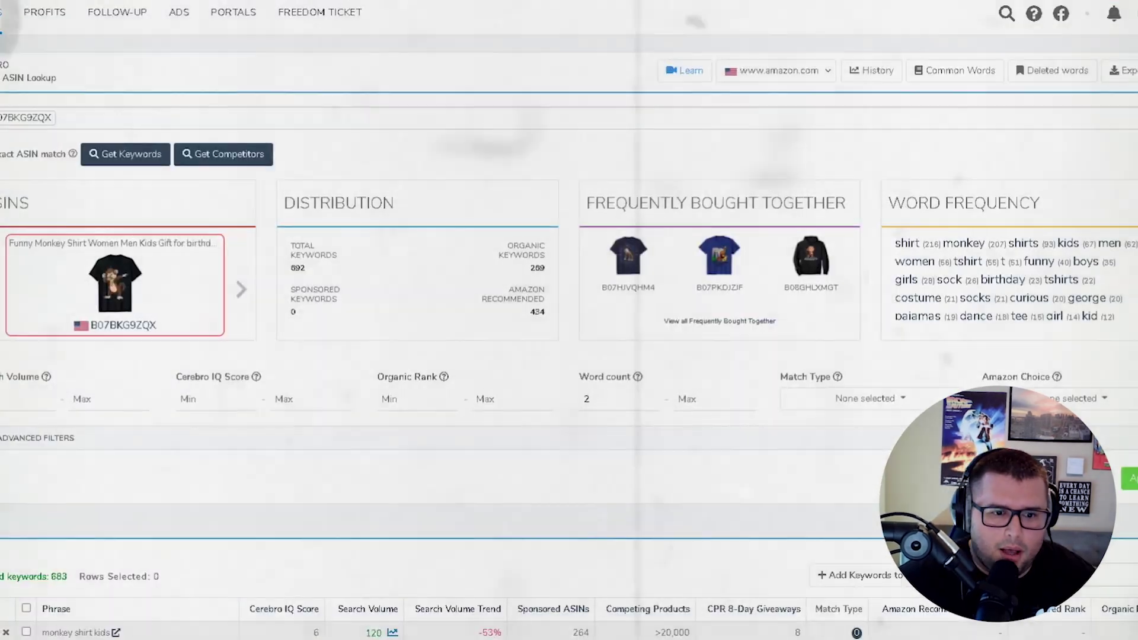
scroll(444, 228, down, 5)
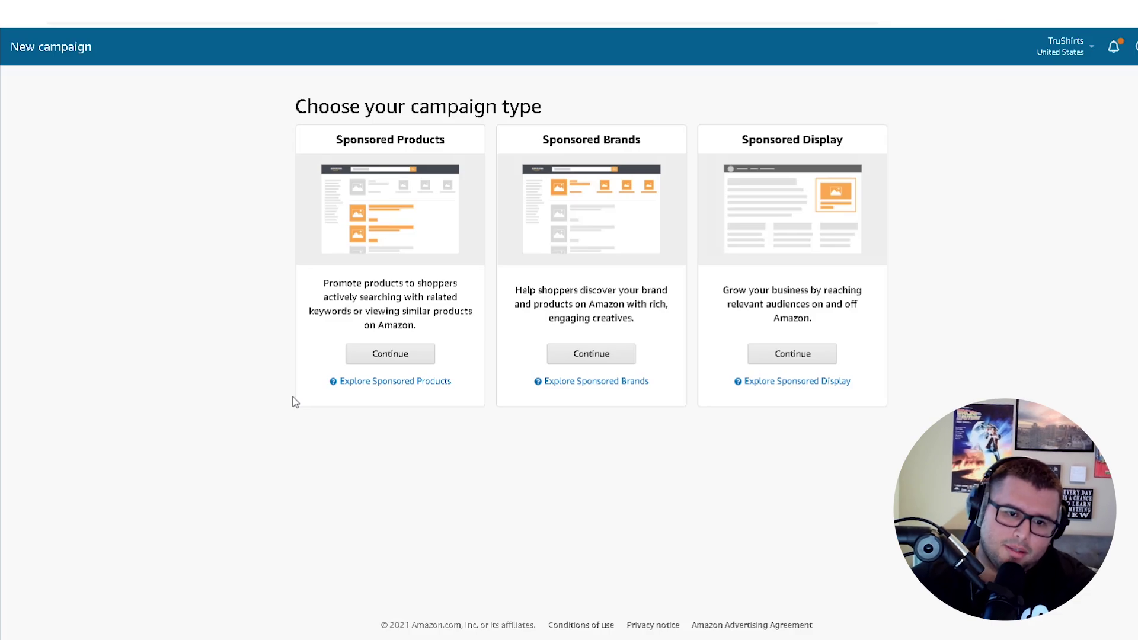
Start a new Sponsored Products campaign
click(422, 357)
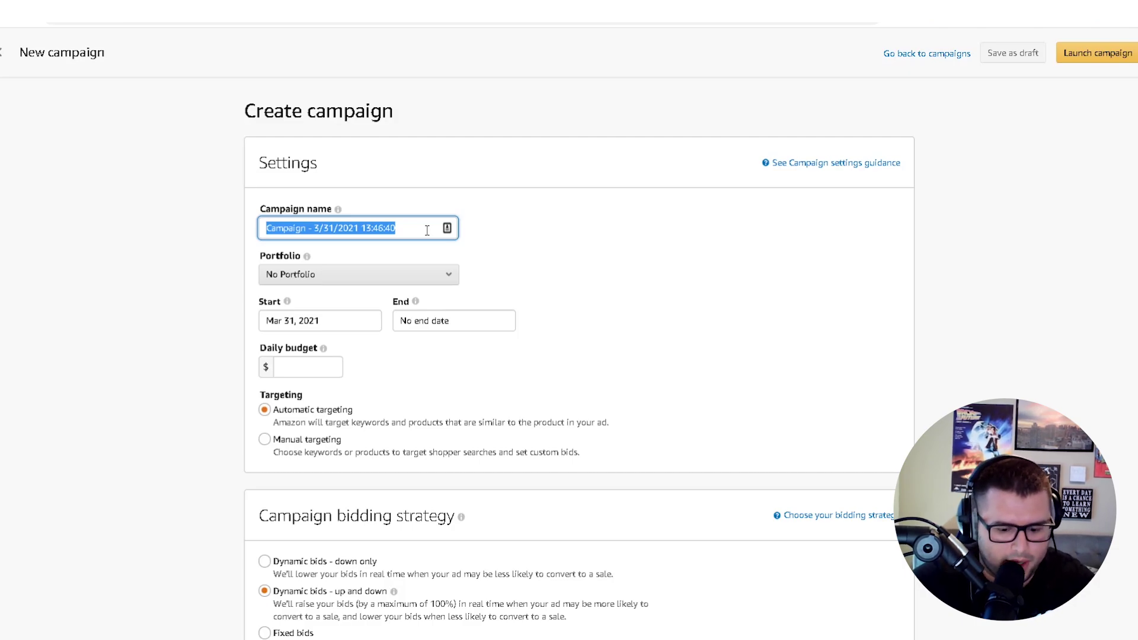
Copy the monkey shirt's ASIN from the product details on its Amazon listing and return to the new campaign form
key(ctrl+Tab)
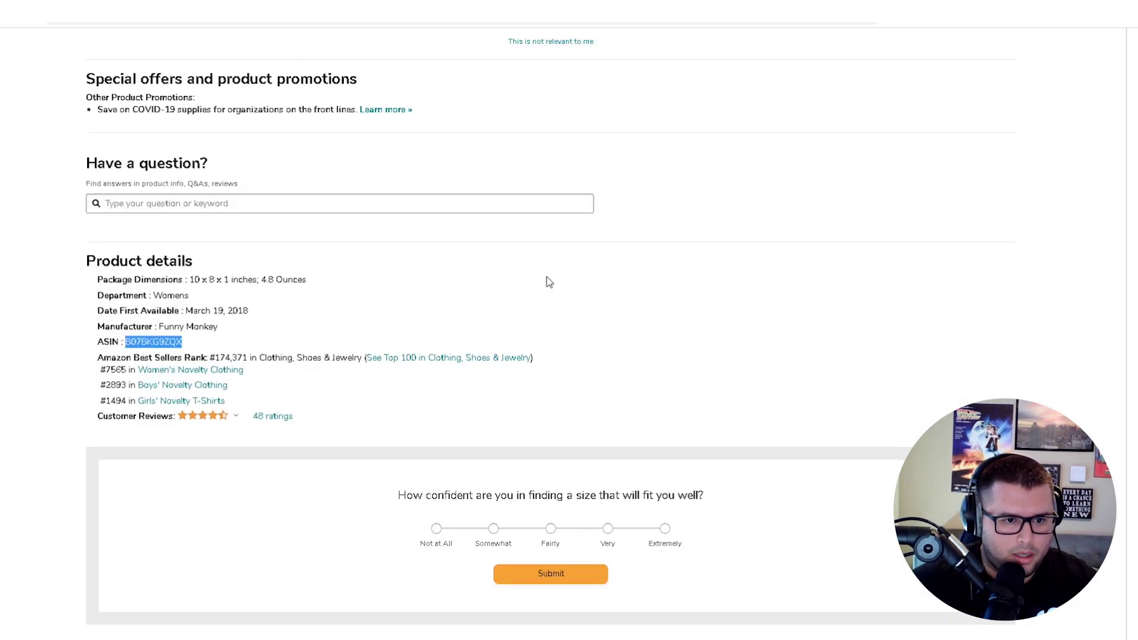
scroll(368, 372, up, 3)
scroll(367, 372, up, 15)
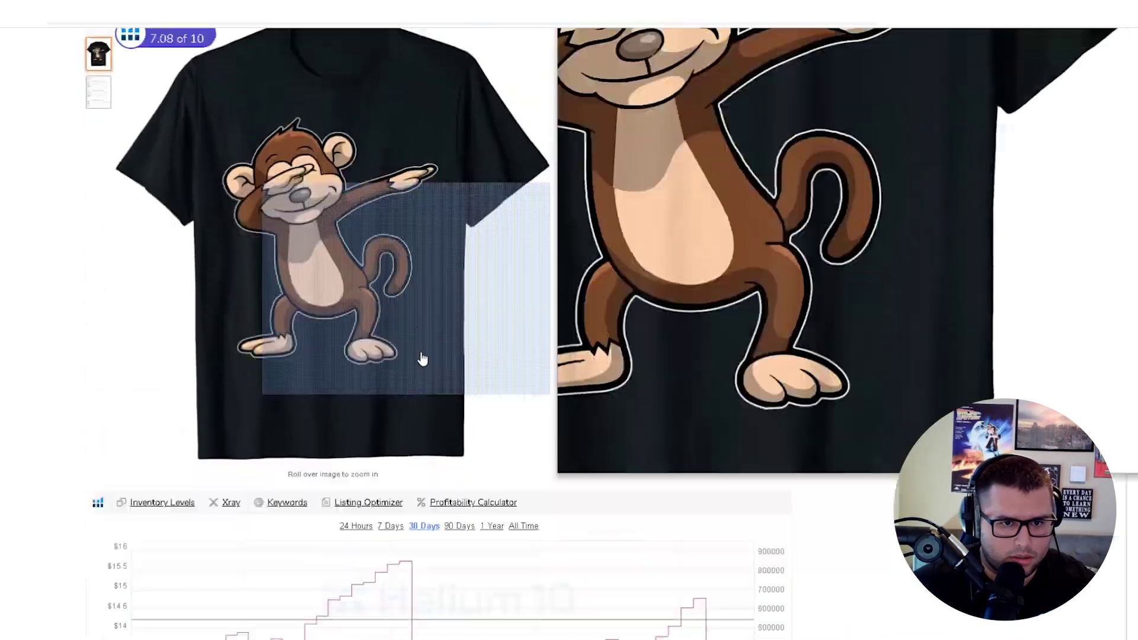
scroll(422, 355, down, 5)
scroll(463, 269, up, 10)
scroll(419, 562, down, 20)
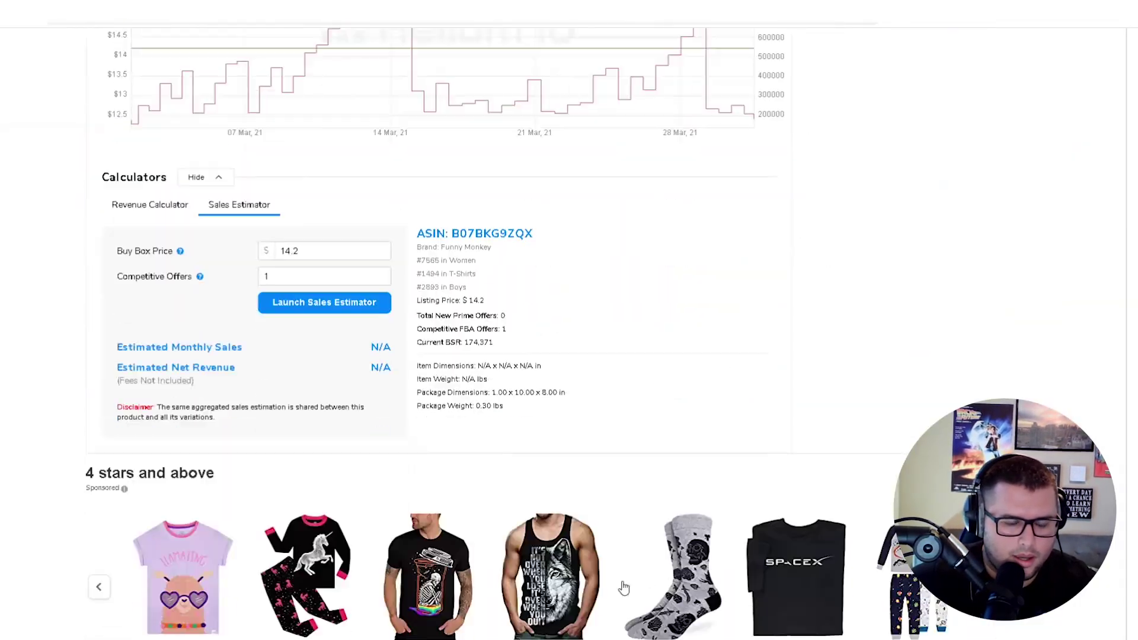
scroll(419, 562, down, 13)
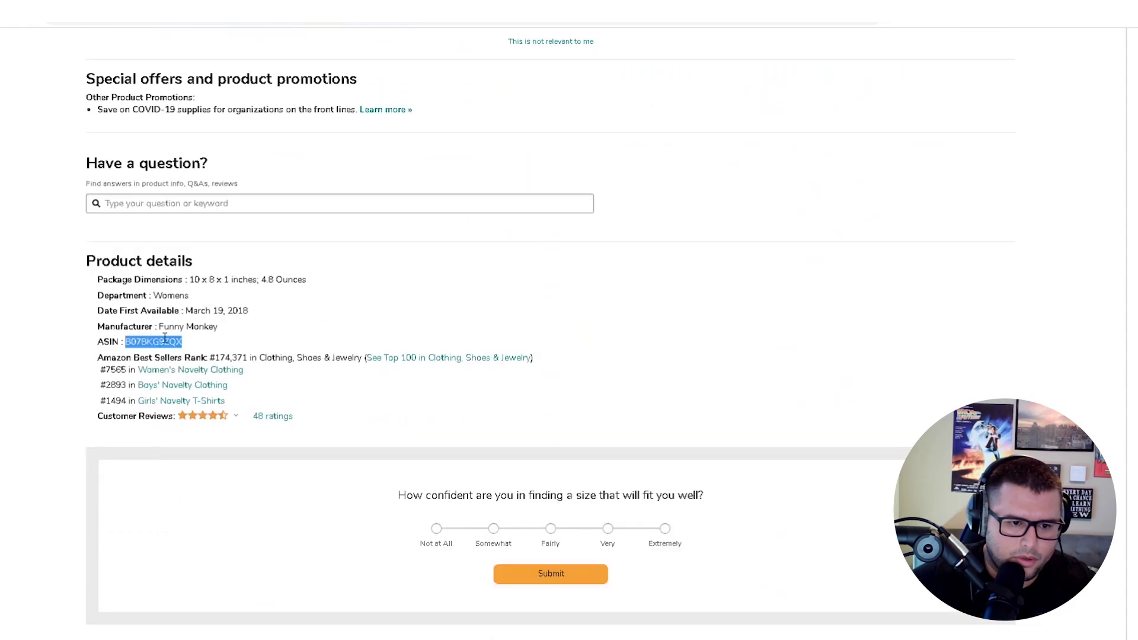
right_click(162, 342)
click(194, 349)
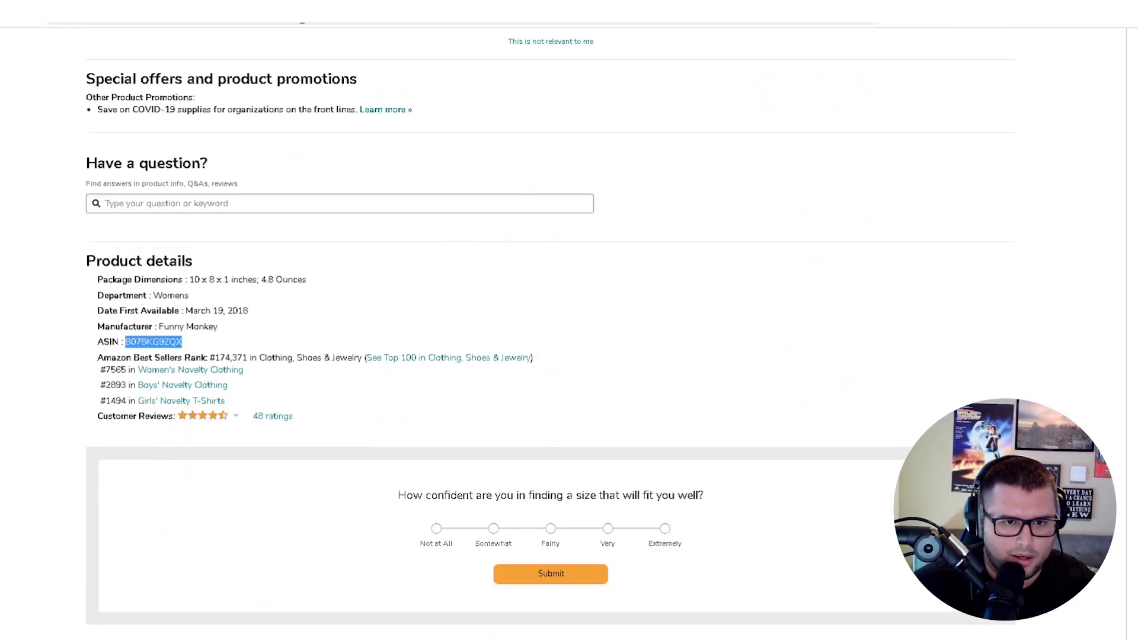
click(121, 15)
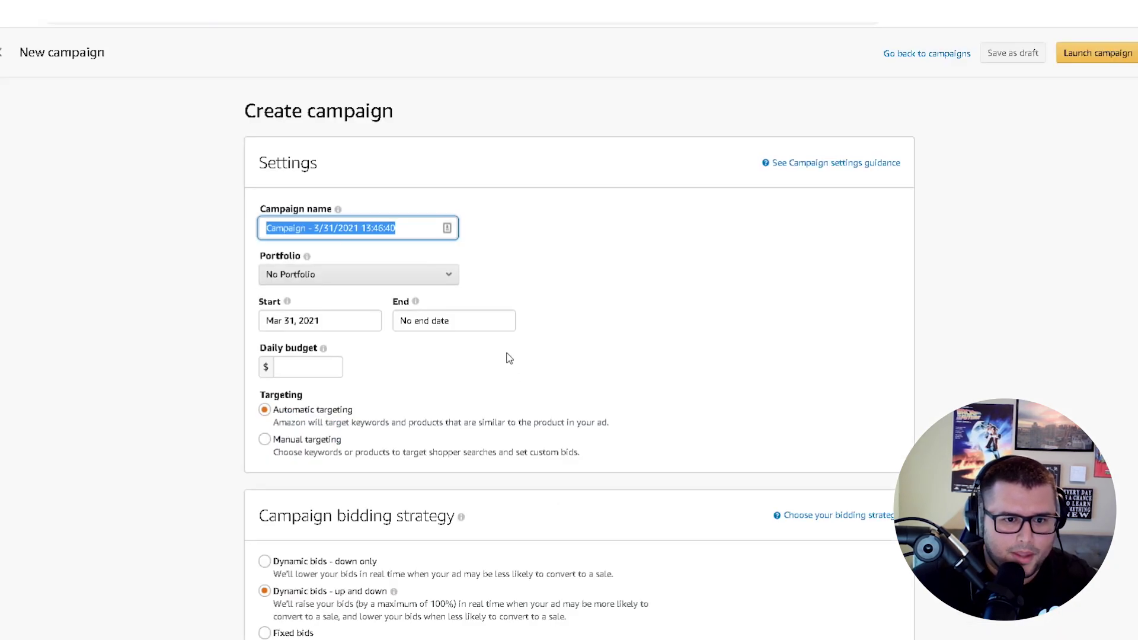
Replace the default campaign name with Monkey followed by the copied ASIN B07BKG9ZQX
text(Mno)
key(BackSpace)
key(BackSpace)
text(one)
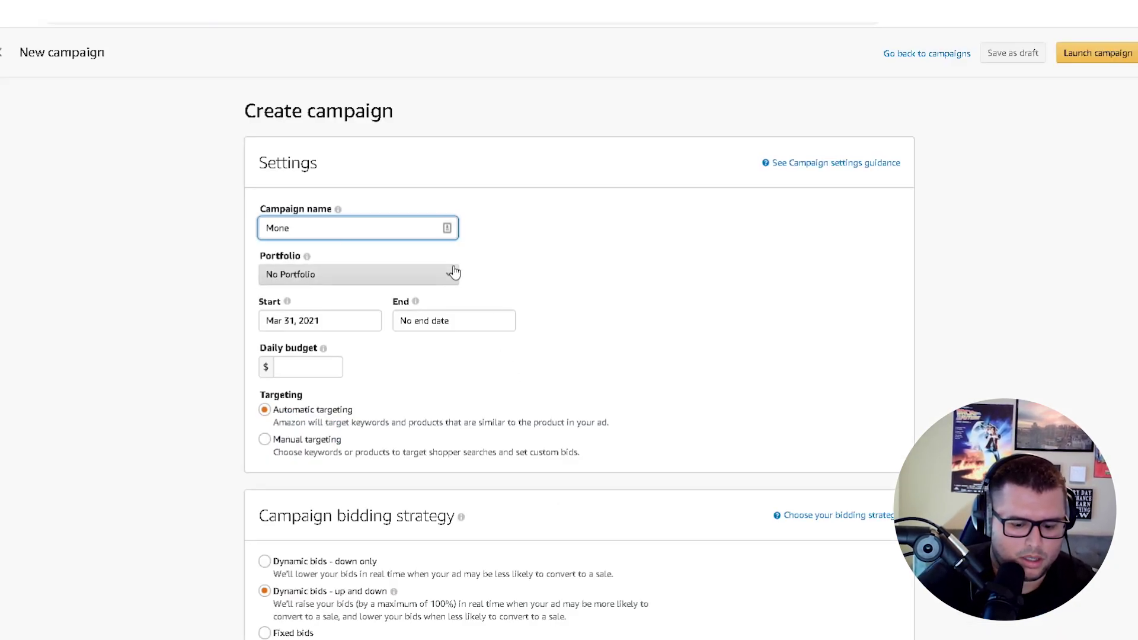
key(BackSpace)
text(key)
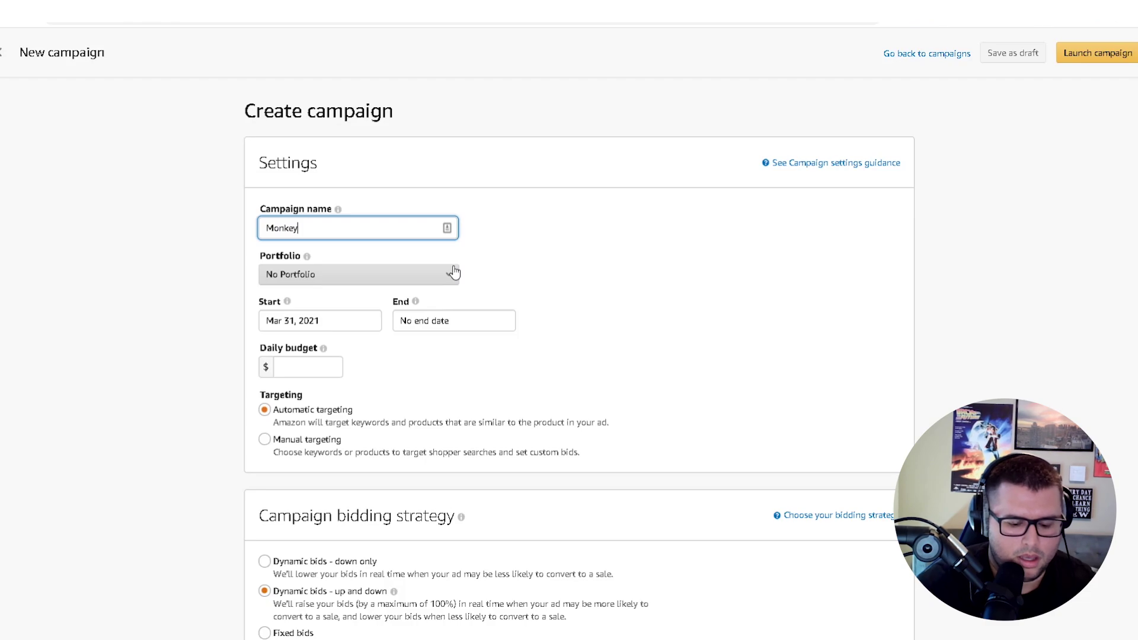
key(ctrl+v)
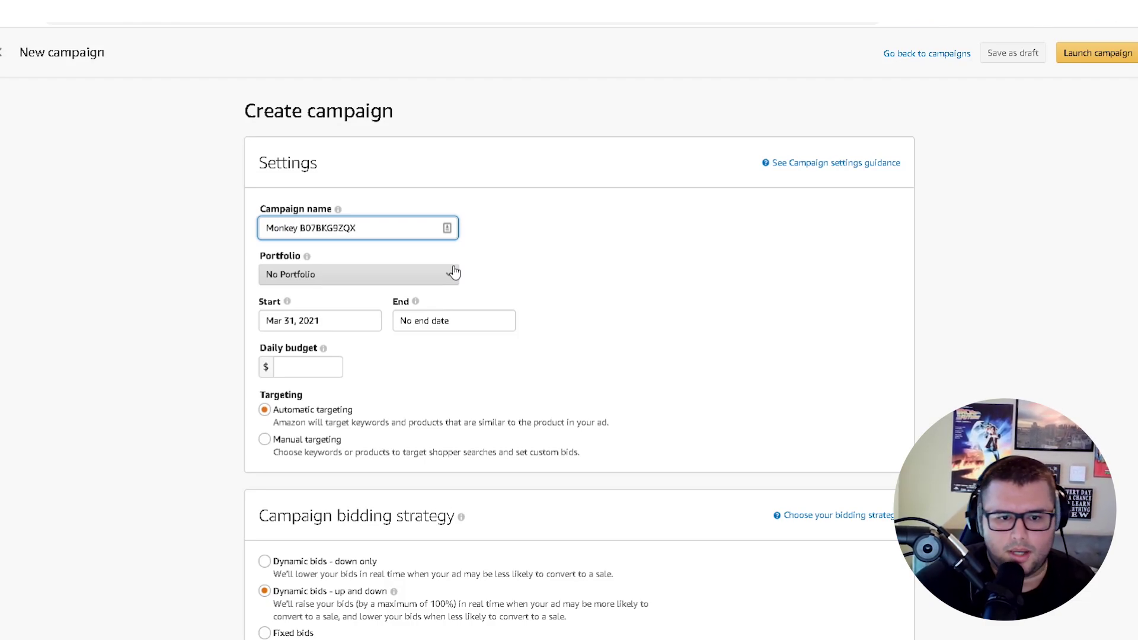
Insert the word Research between Monkey and the ASIN in the campaign name
key(Left)
key(Left)
key(Left)
key(Left)
key(Left)
key(Left)
key(Left)
key(Left)
key(Left)
key(Left)
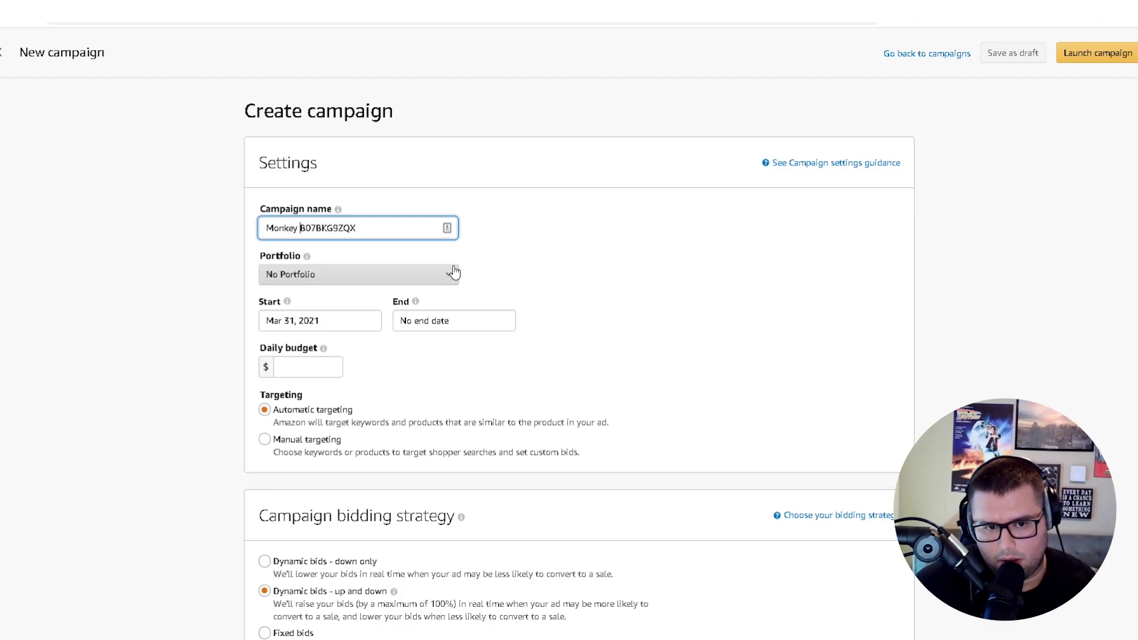
text(Res)
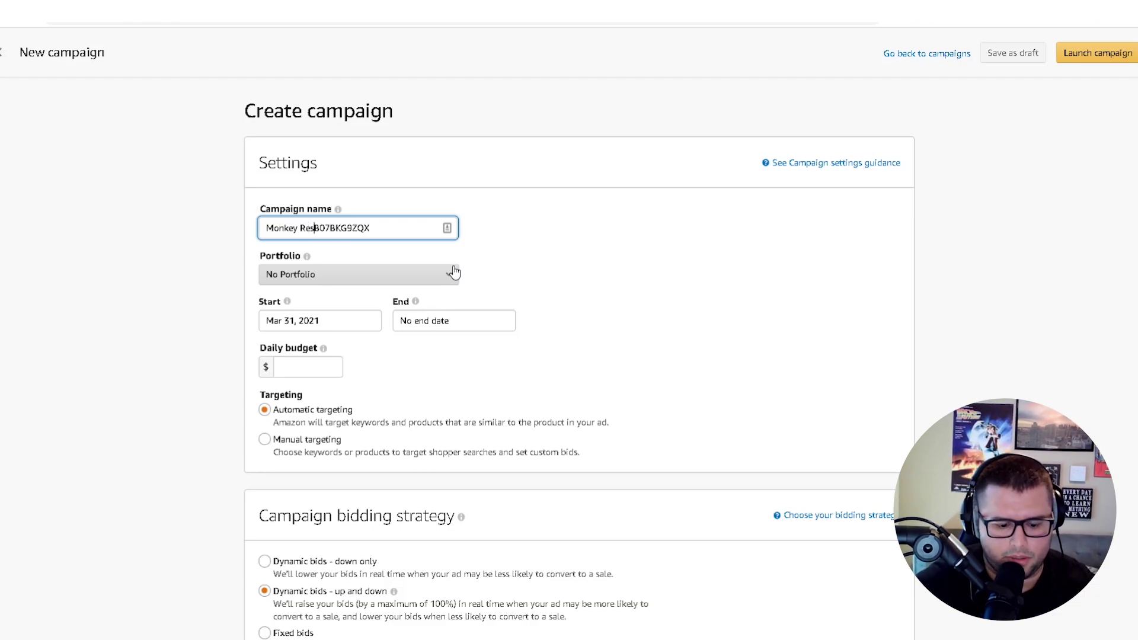
text(earch)
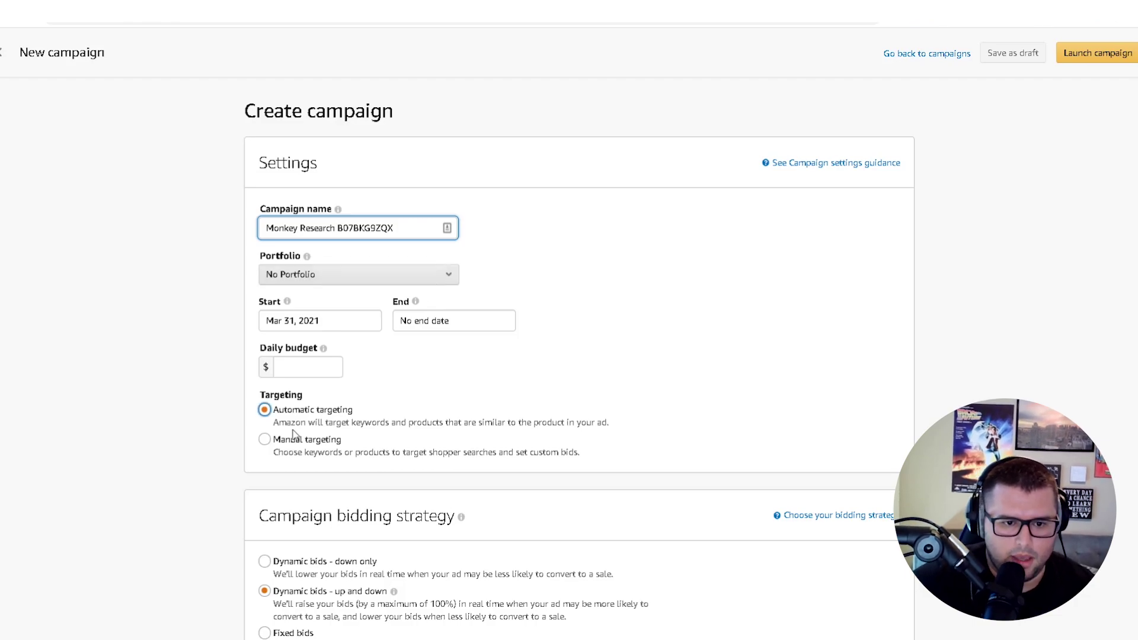
Set the campaign's daily budget to $2.00 and choose manual targeting
click(307, 367)
text(2.00)
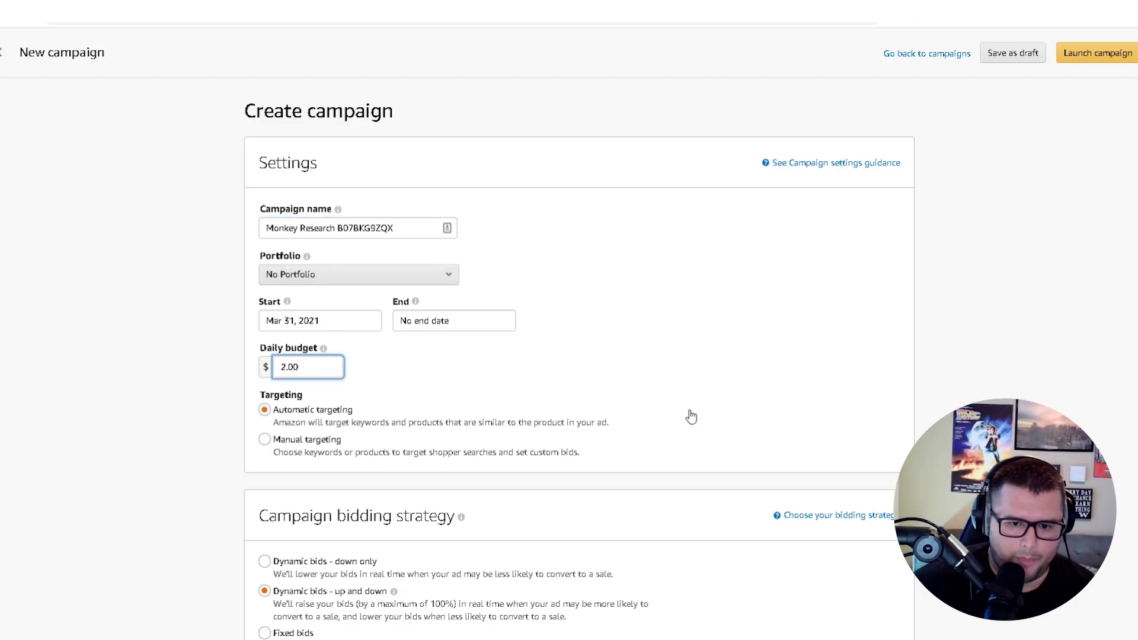
key(Tab)
click(320, 444)
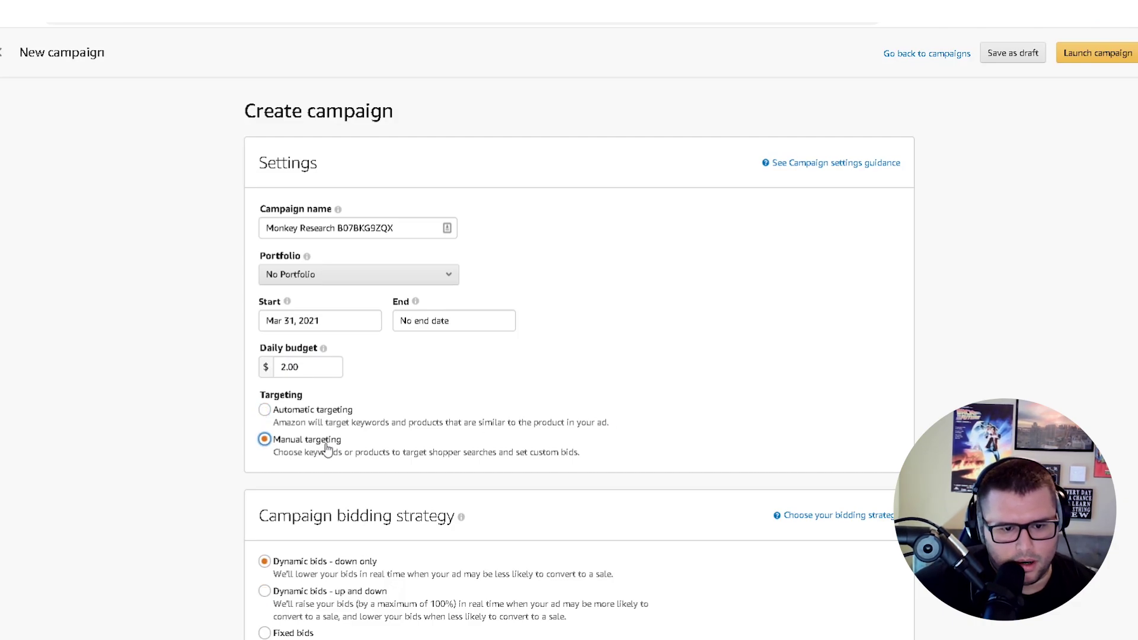
Review the campaign bidding strategies and keep Dynamic bids - down only
scroll(679, 403, down, 2)
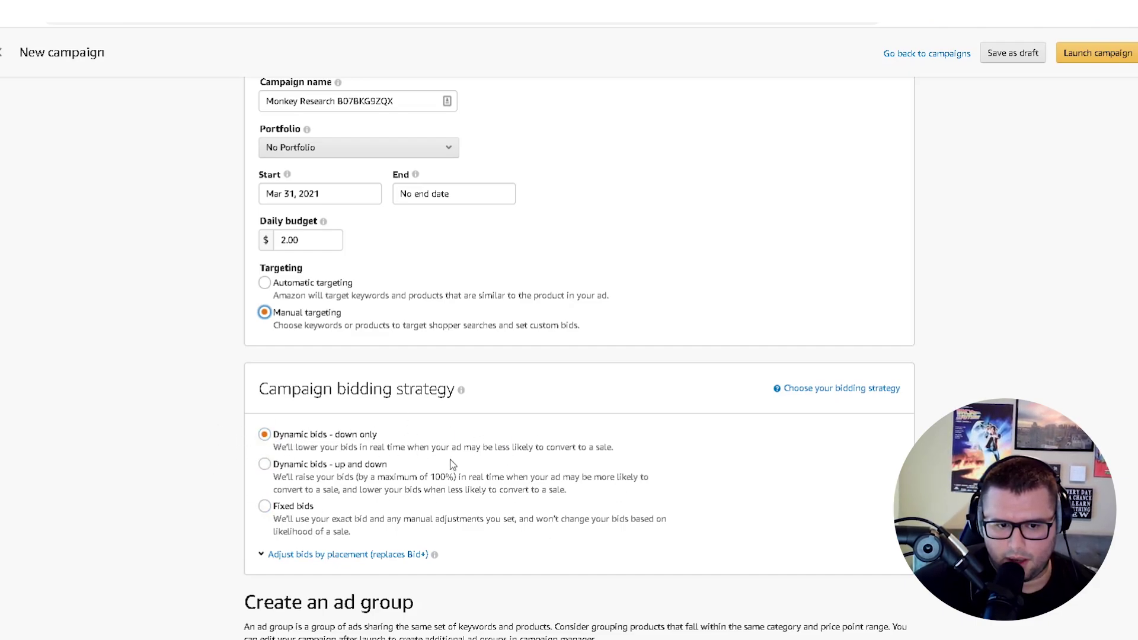
scroll(470, 451, down, 2)
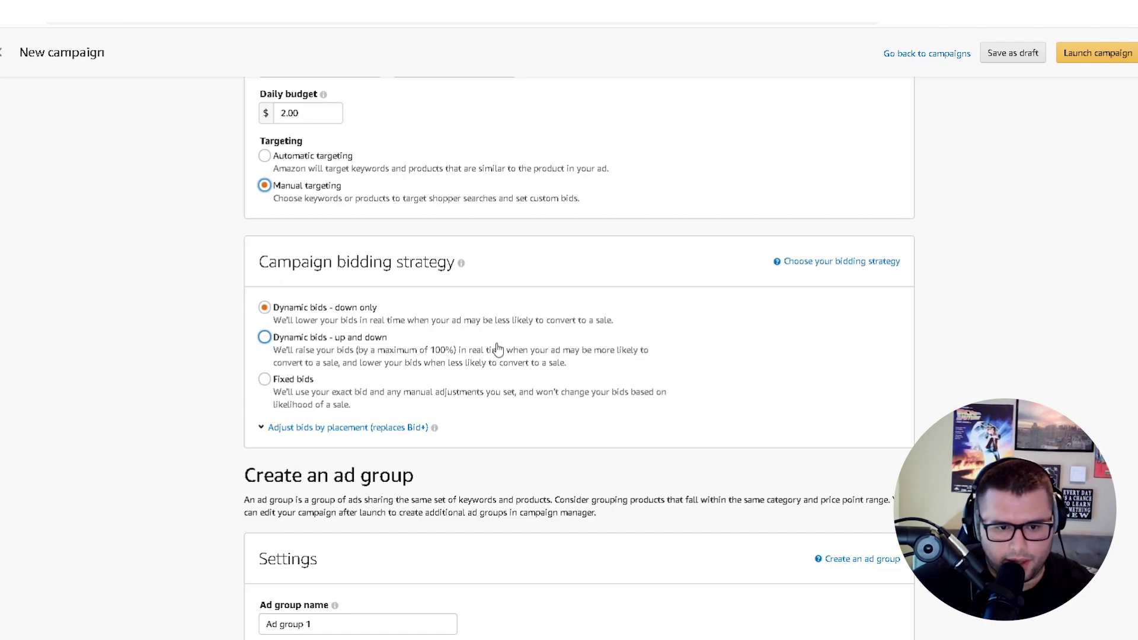
key(Down)
key(Down)
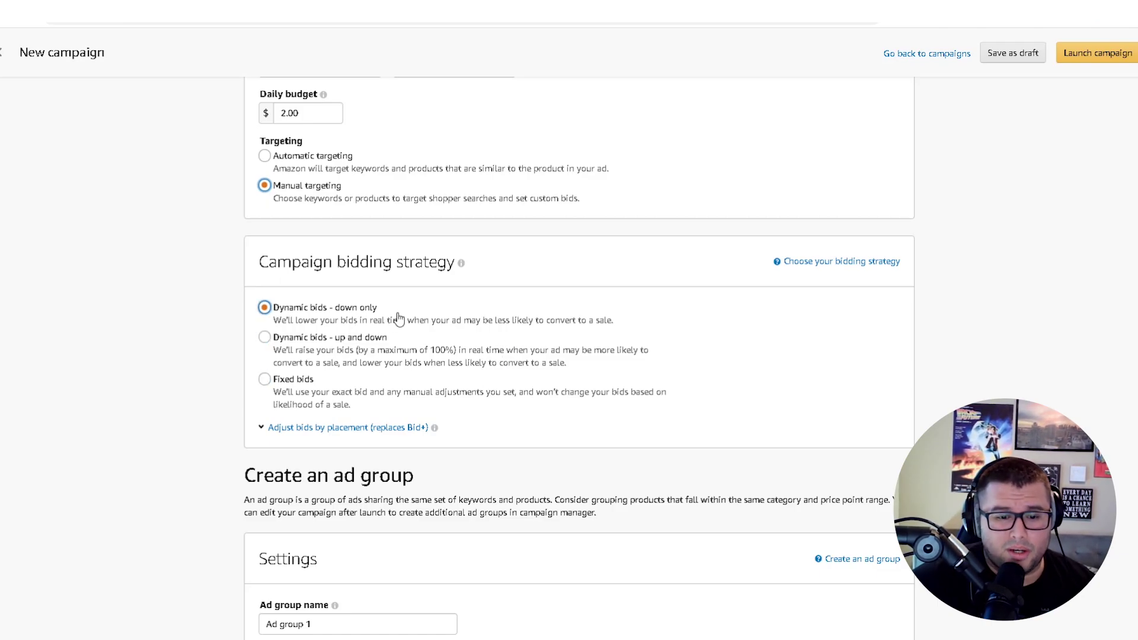
key(Down)
Search all Amazon products for ASIN B07BKG9ZQX and add the monkey shirt to the ad group's products
scroll(573, 372, down, 4)
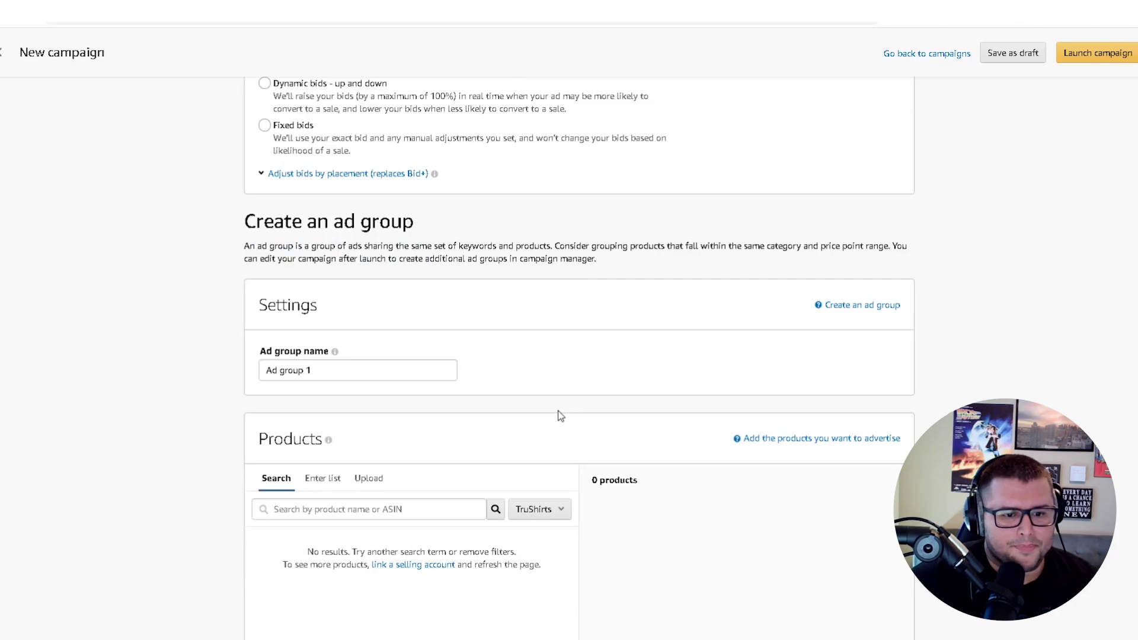
click(311, 371)
scroll(533, 400, down, 2)
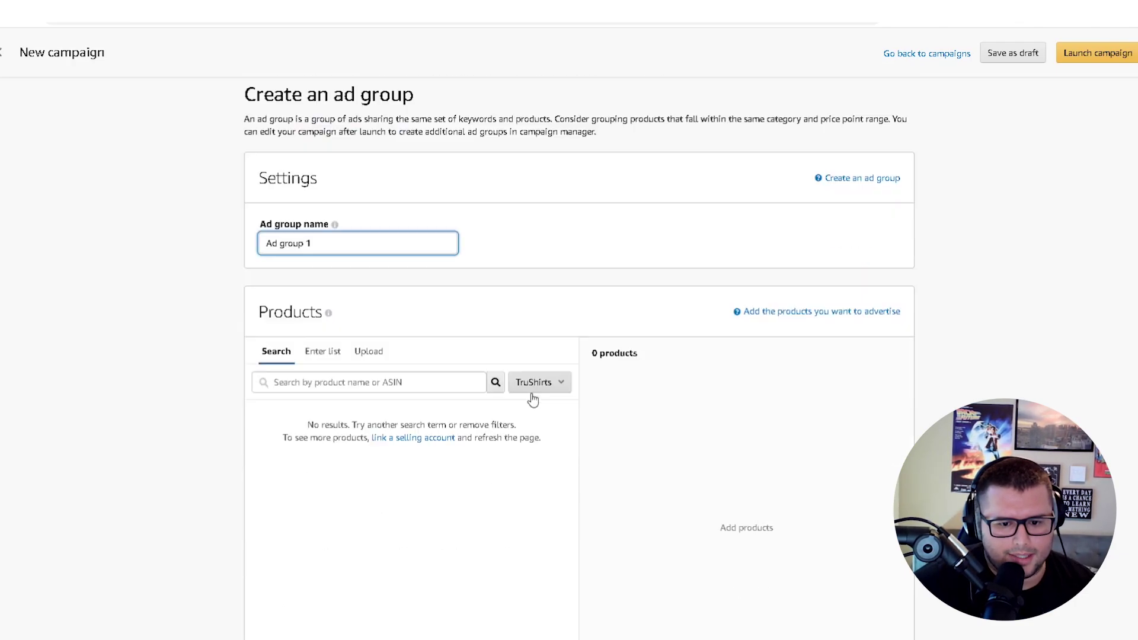
click(424, 384)
key(ctrl+v)
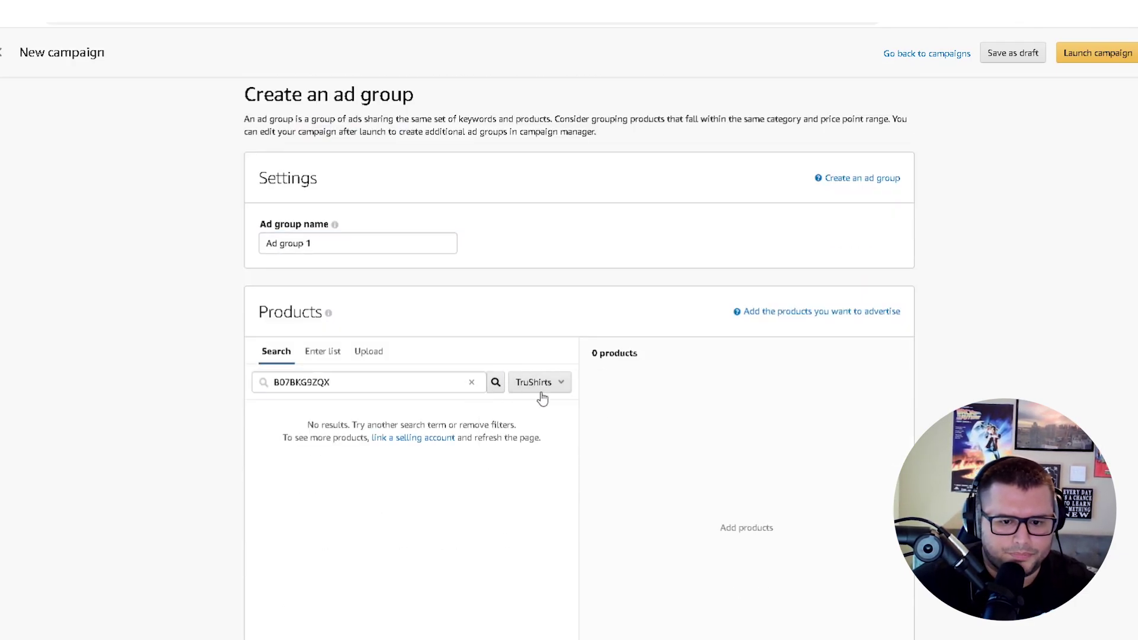
click(541, 390)
click(549, 403)
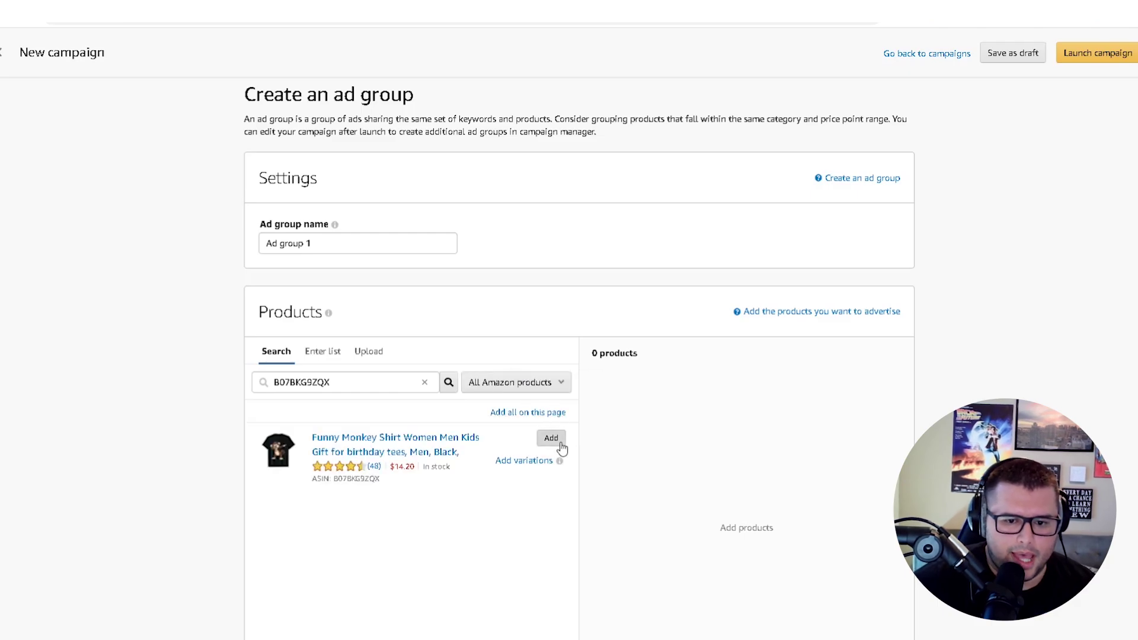
click(559, 443)
Choose keyword targeting for the ad group and view the explanation of the keyword match types
scroll(711, 450, down, 8)
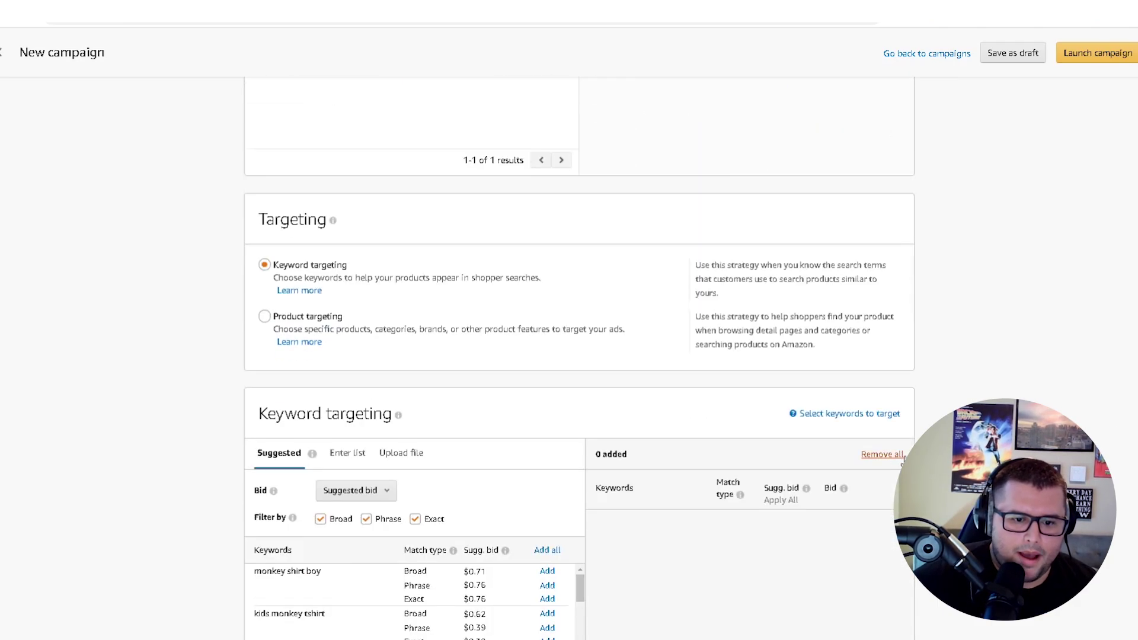
click(264, 264)
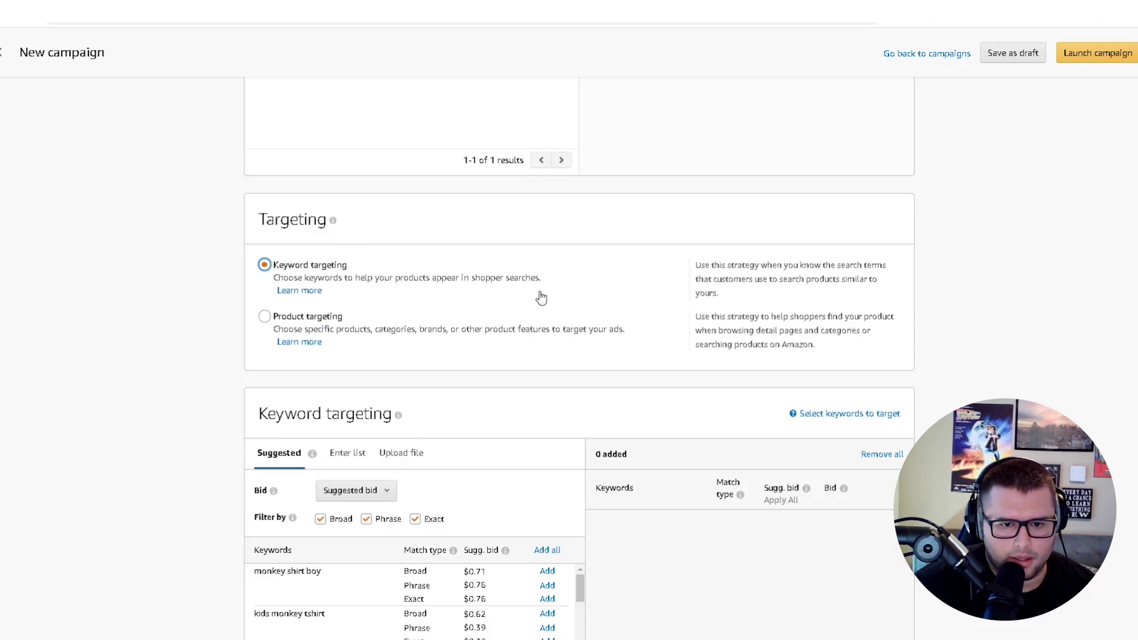
scroll(539, 396, down, 1)
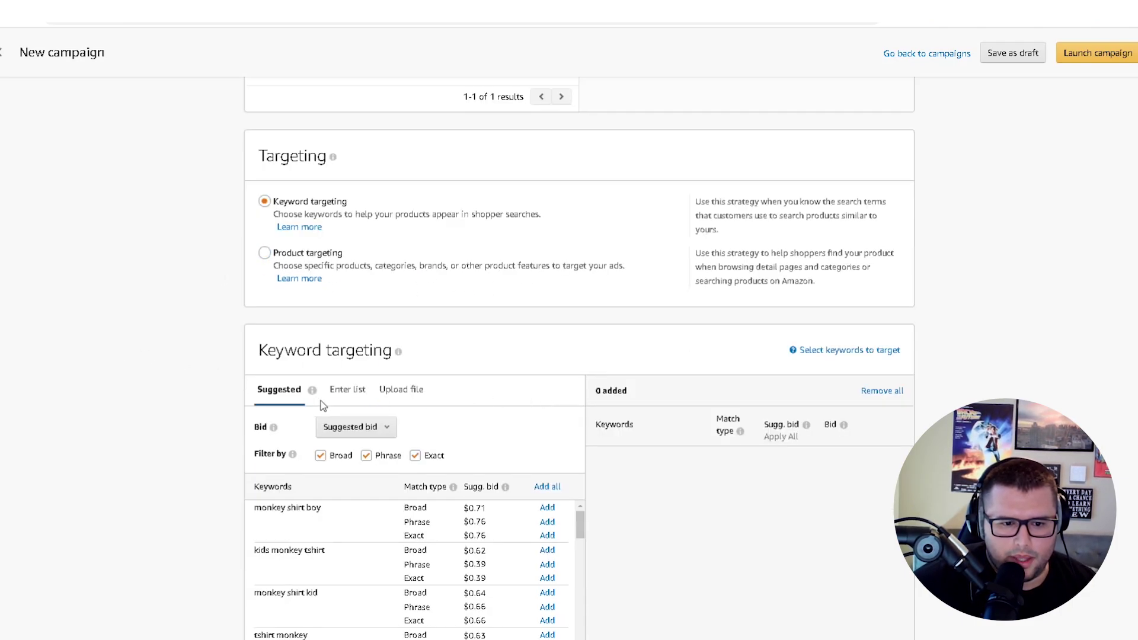
scroll(321, 400, down, 2)
click(740, 304)
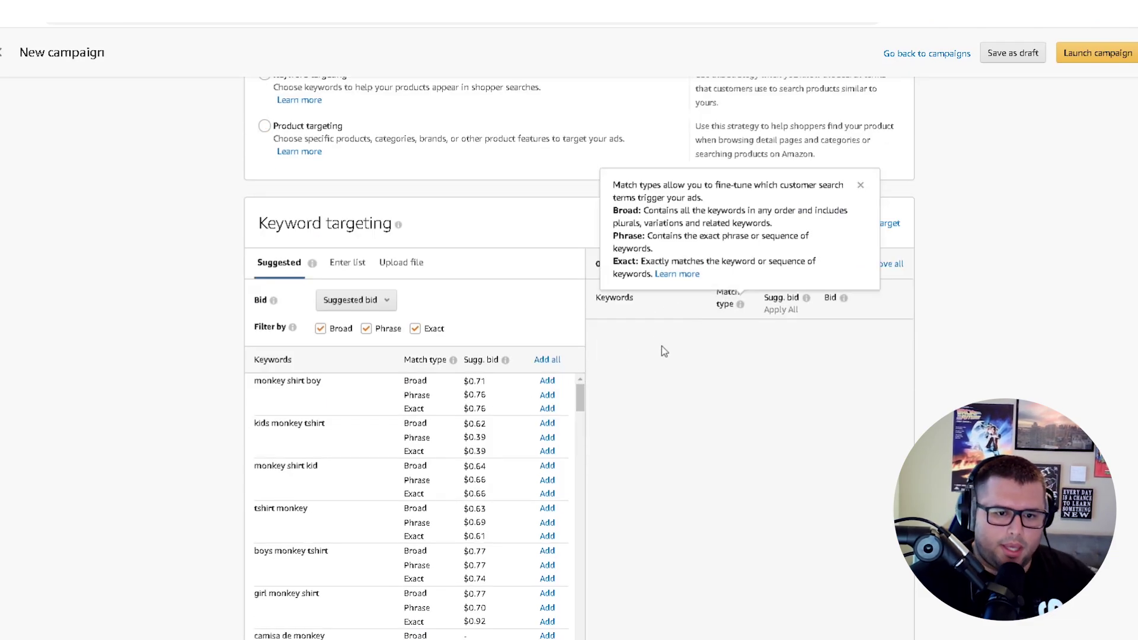
Check the all-time price and sales rank history on the monkey shirt's Amazon listing
key(ctrl+Tab)
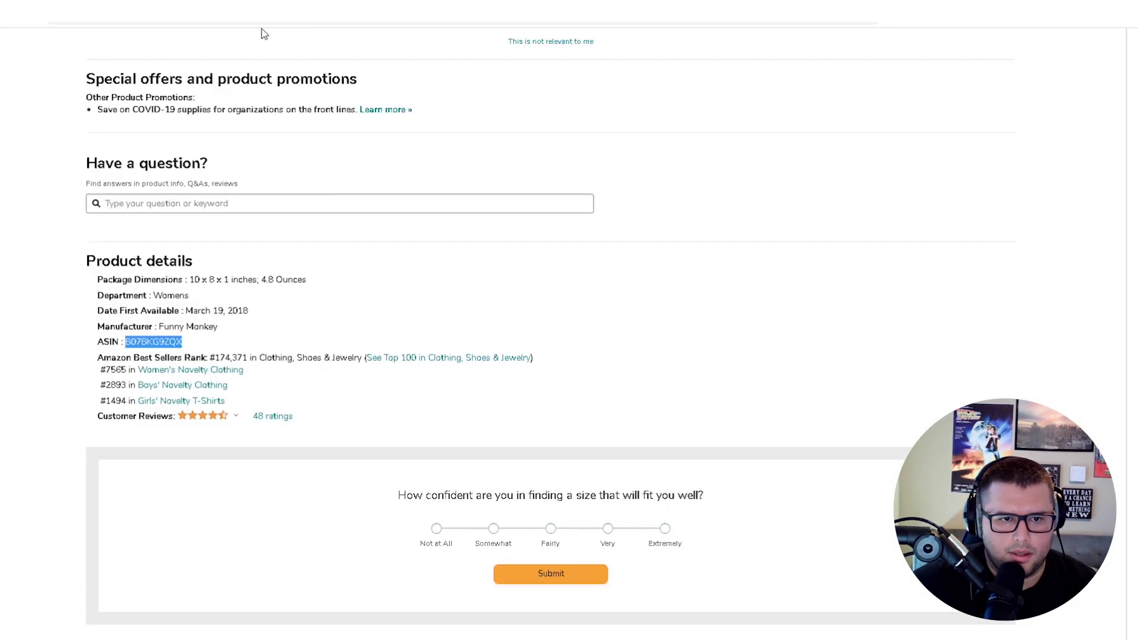
scroll(440, 450, up, 2)
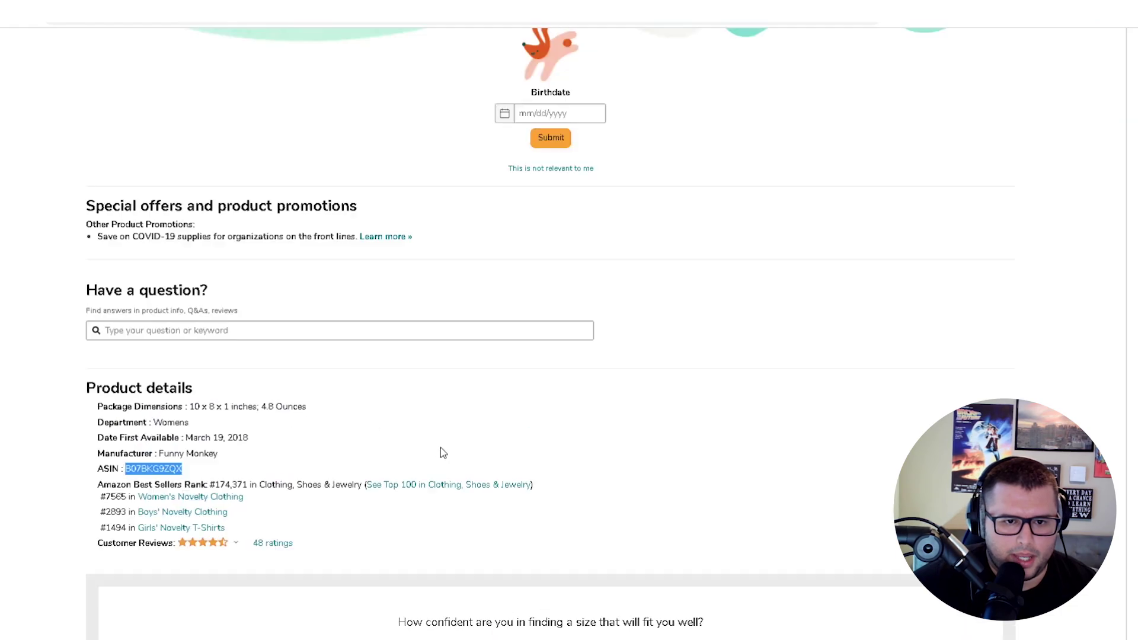
scroll(802, 476, up, 20)
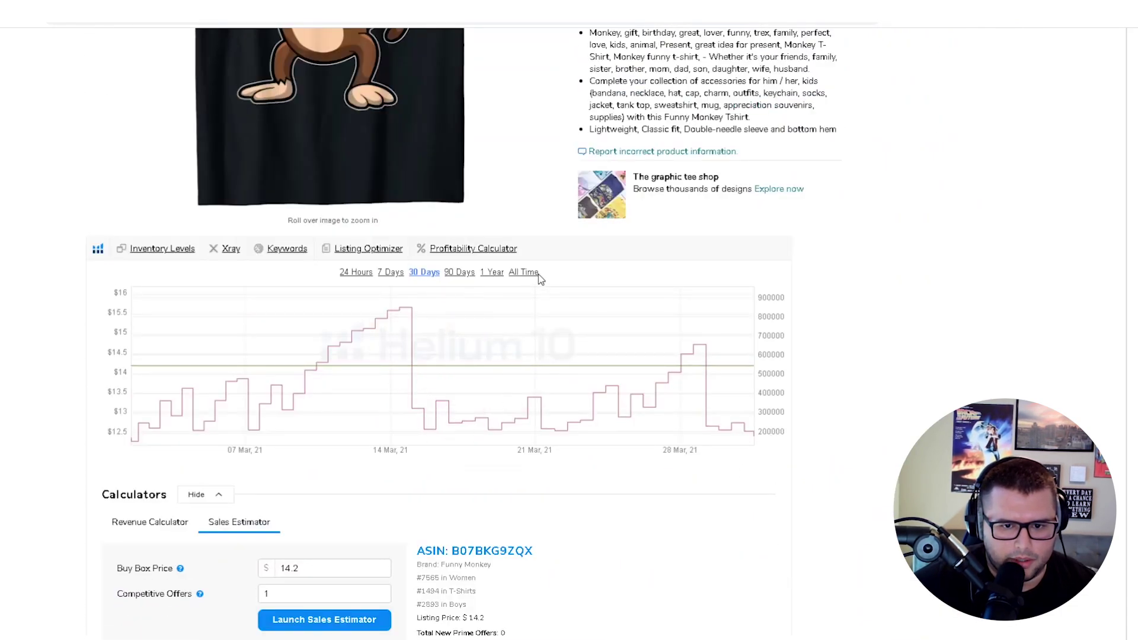
click(521, 272)
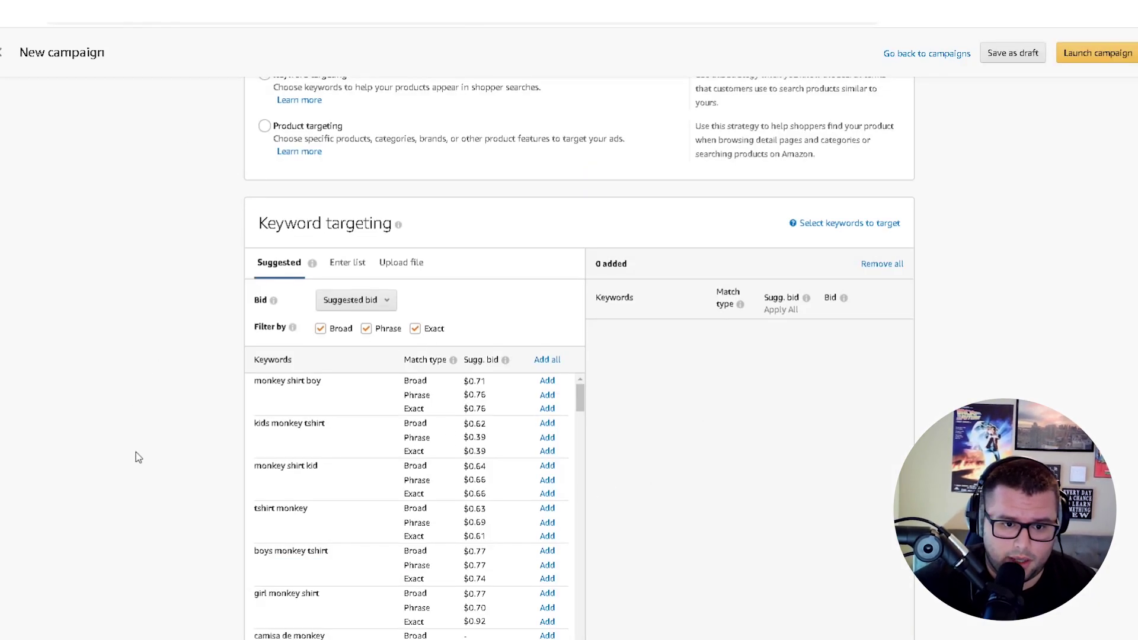
Switch the suggested keywords to a default bid and set it to $0.20
scroll(313, 527, down, 1)
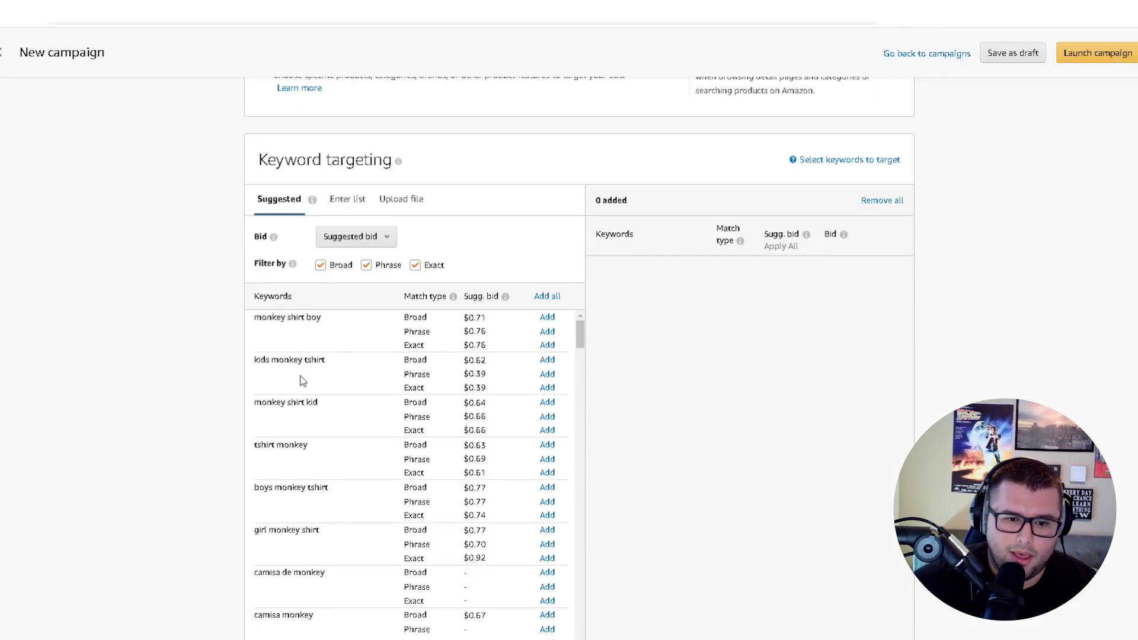
click(362, 240)
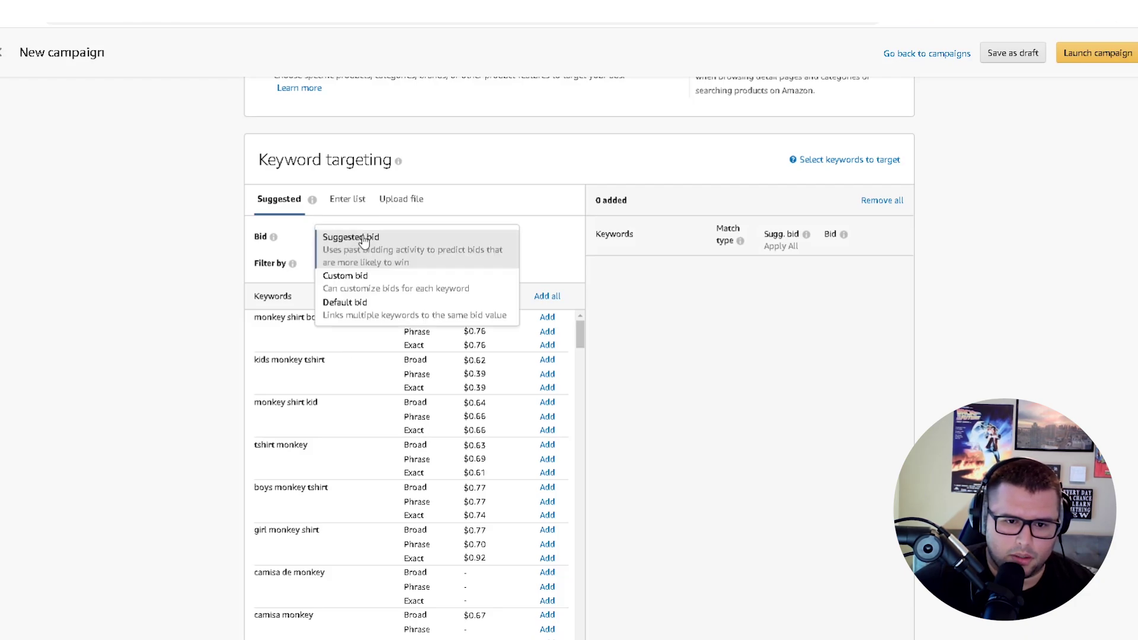
click(344, 308)
click(426, 243)
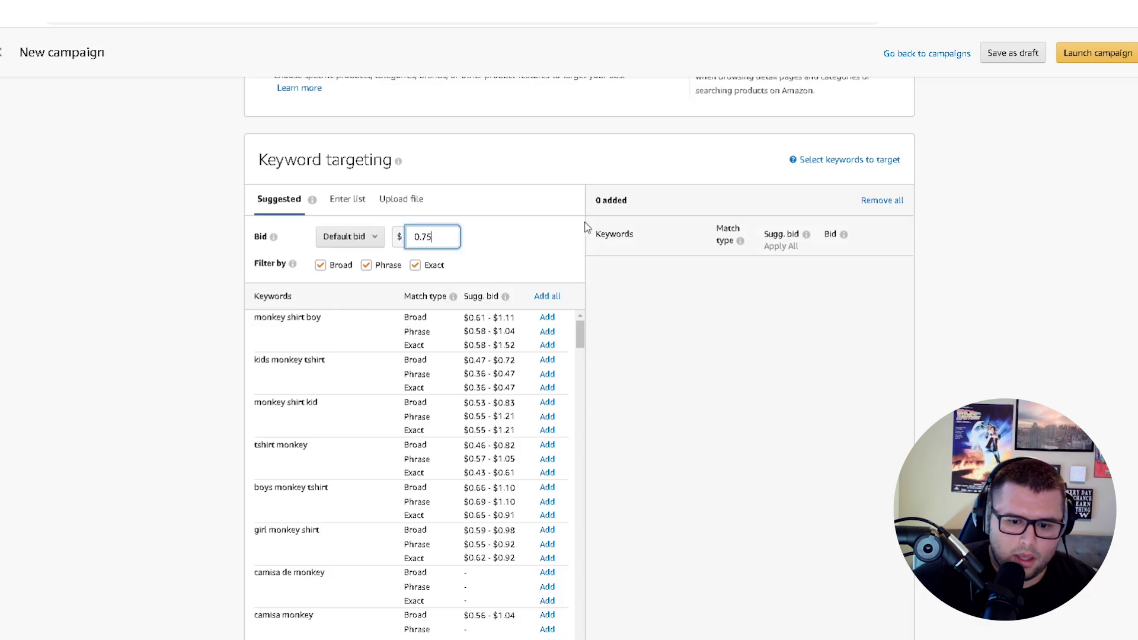
key(BackSpace)
text(20)
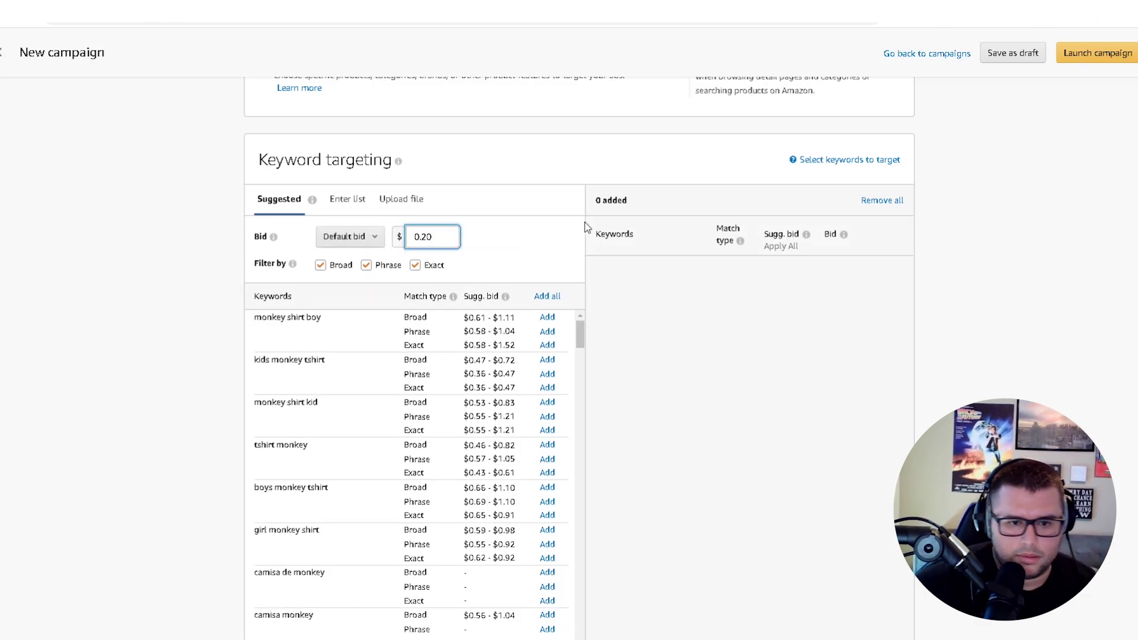
Filter the suggested keywords to phrase match only by excluding broad and exact
click(243, 323)
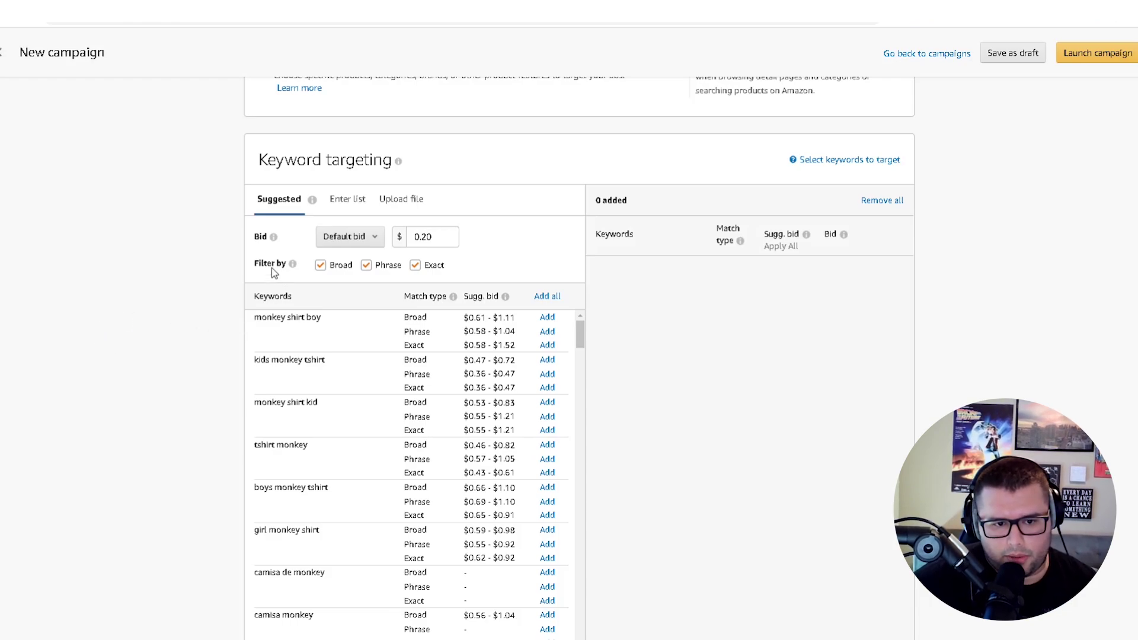
click(320, 266)
click(415, 265)
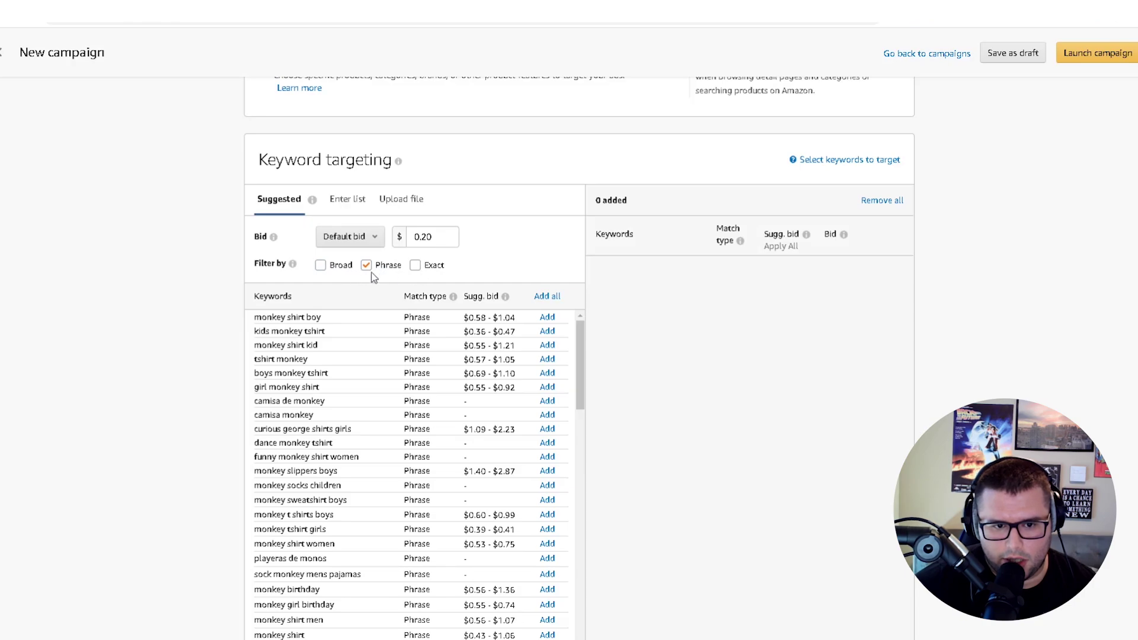
mouse_move(291, 268)
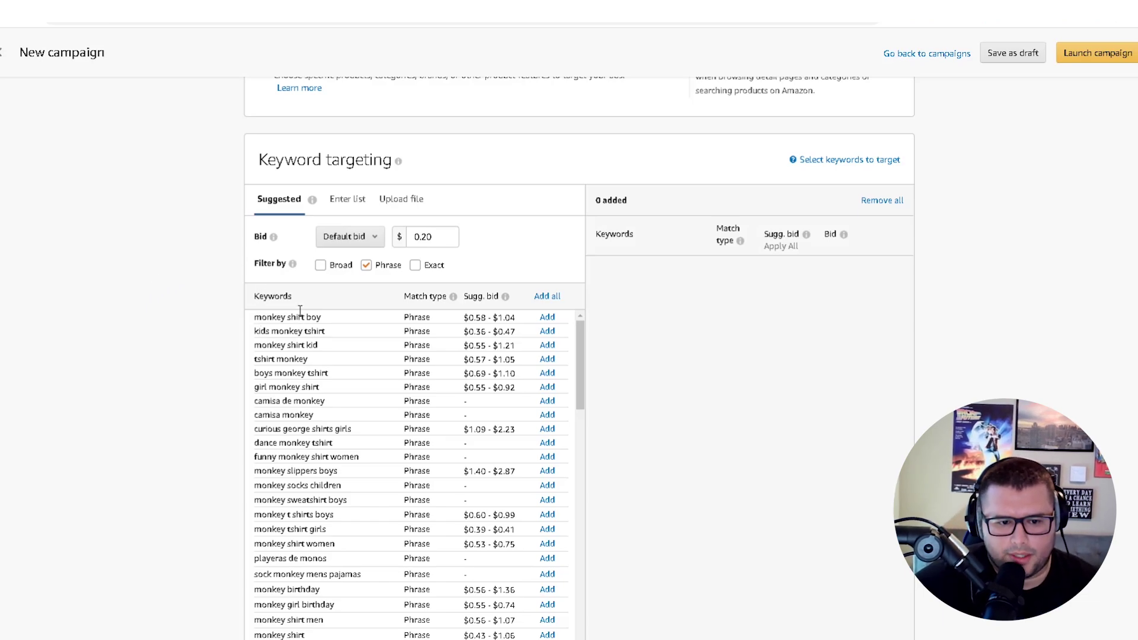
Copy the suggested keyword "monkey shirt boy" from the campaign's keyword list
drag(253, 316, 347, 318)
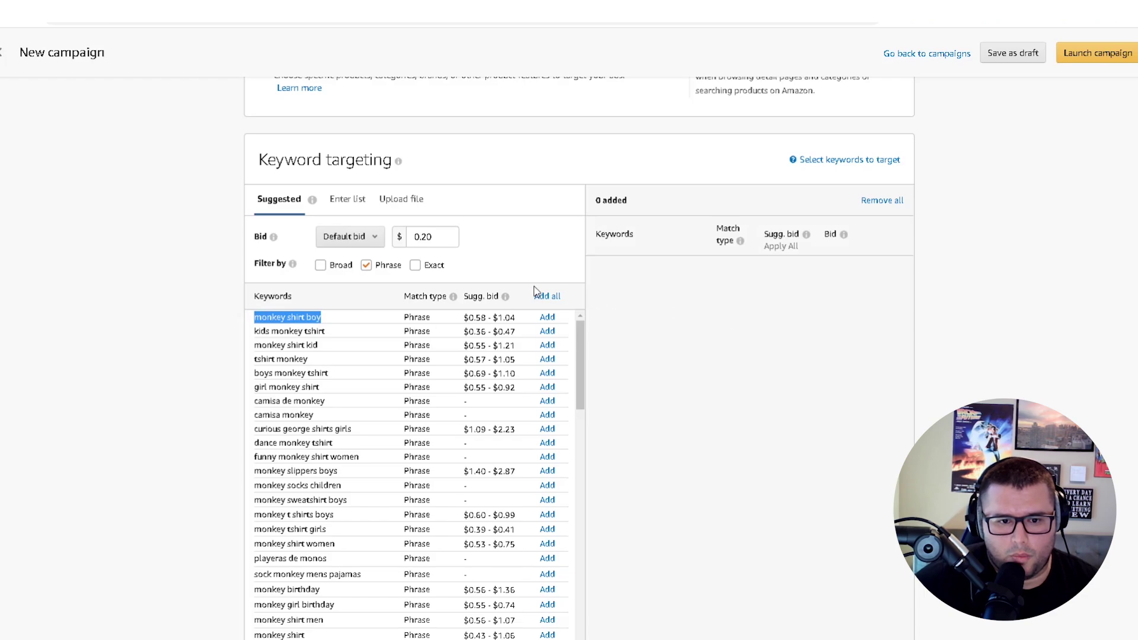
right_click(301, 315)
click(332, 325)
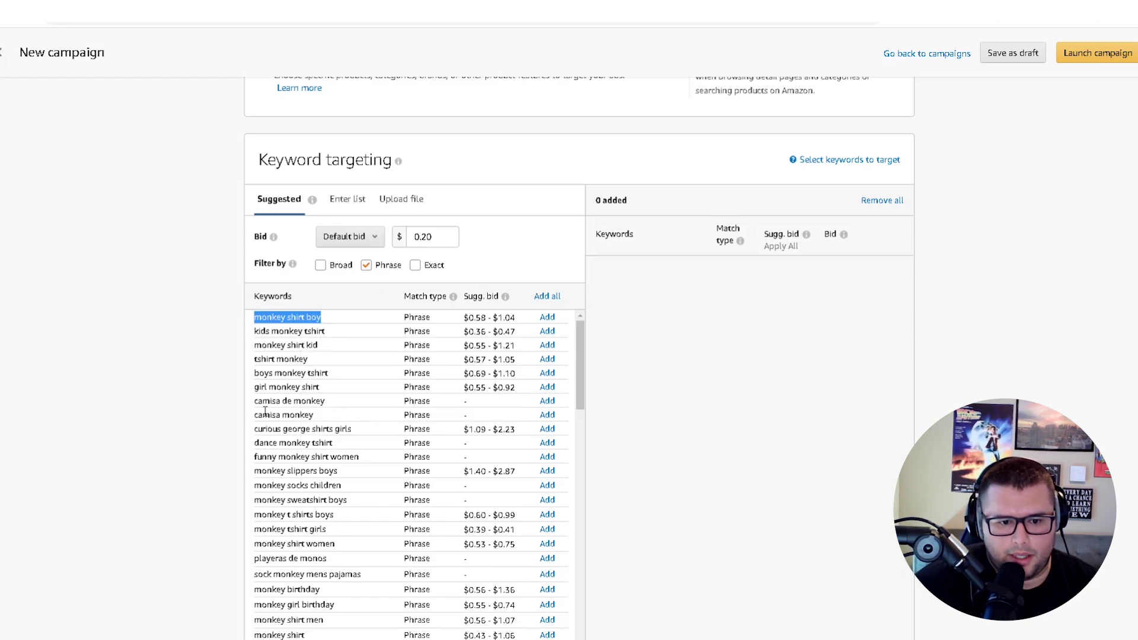
key(super)
text(no)
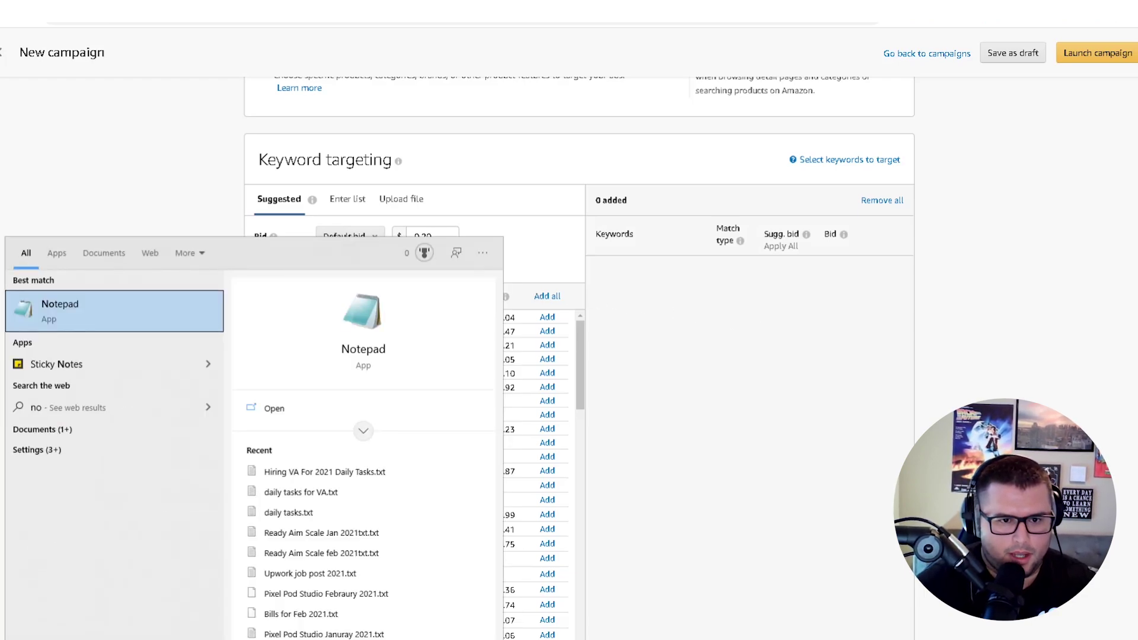
click(185, 150)
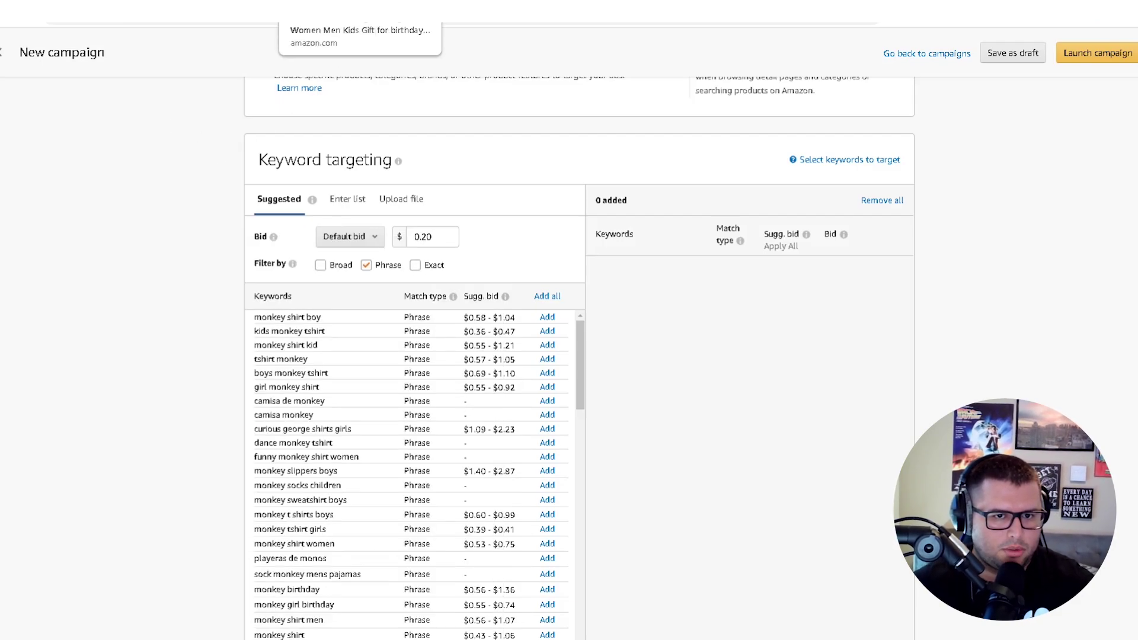
Switch to Amazon's store home page and search for "monkey shirt boy xl"
click(359, 9)
scroll(219, 266, up, 10)
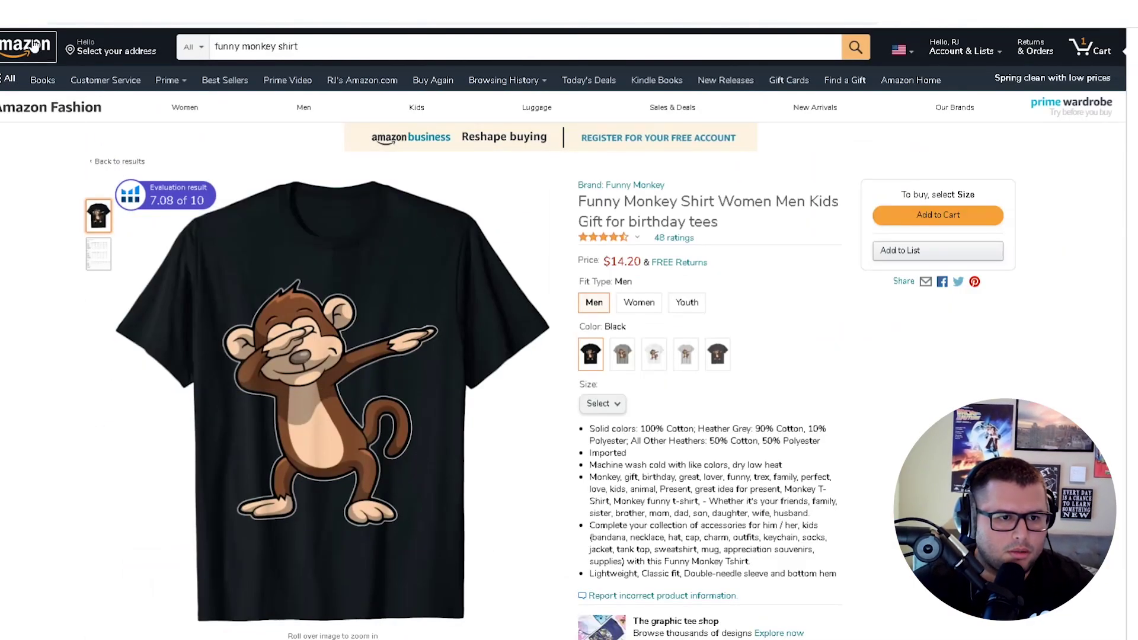
right_click(34, 45)
key(Escape)
click(24, 46)
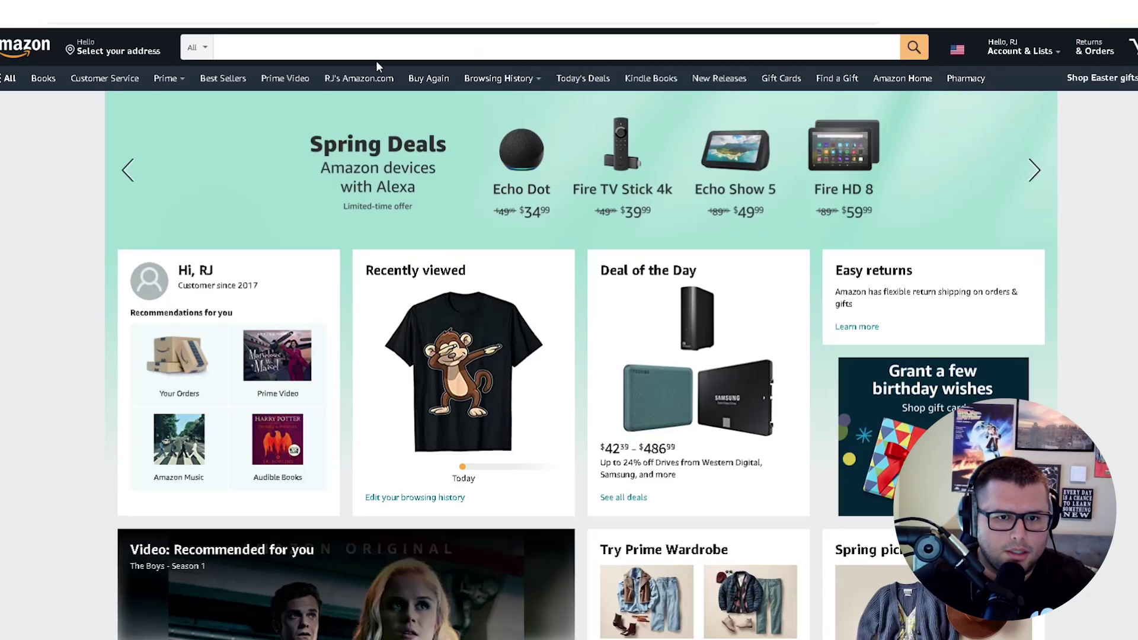
text(monkey shirt boy)
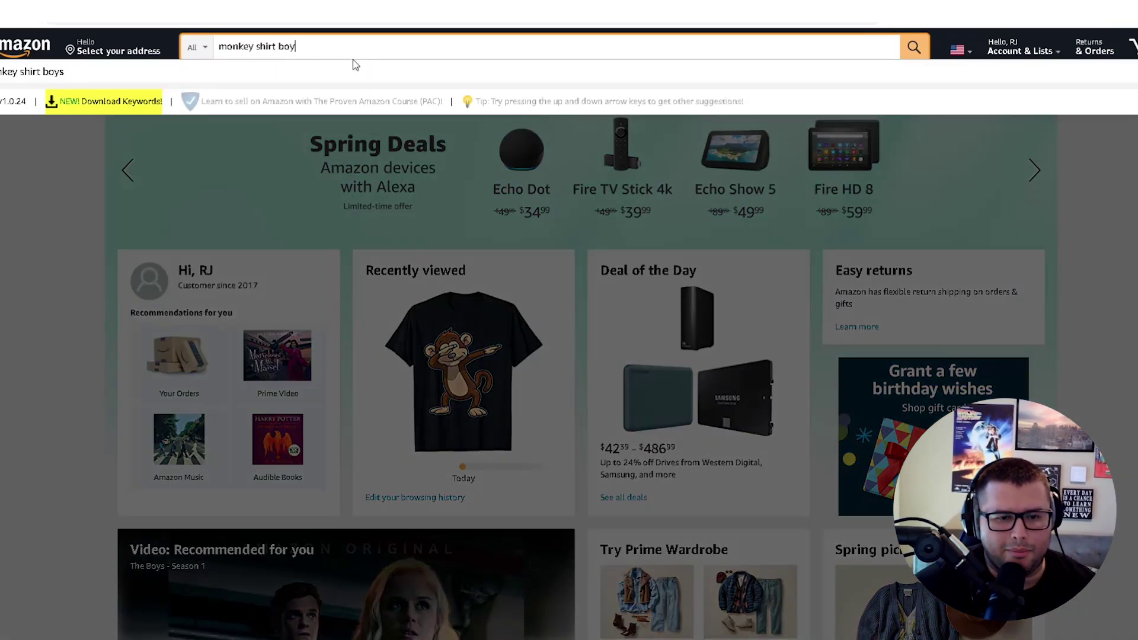
text( xl)
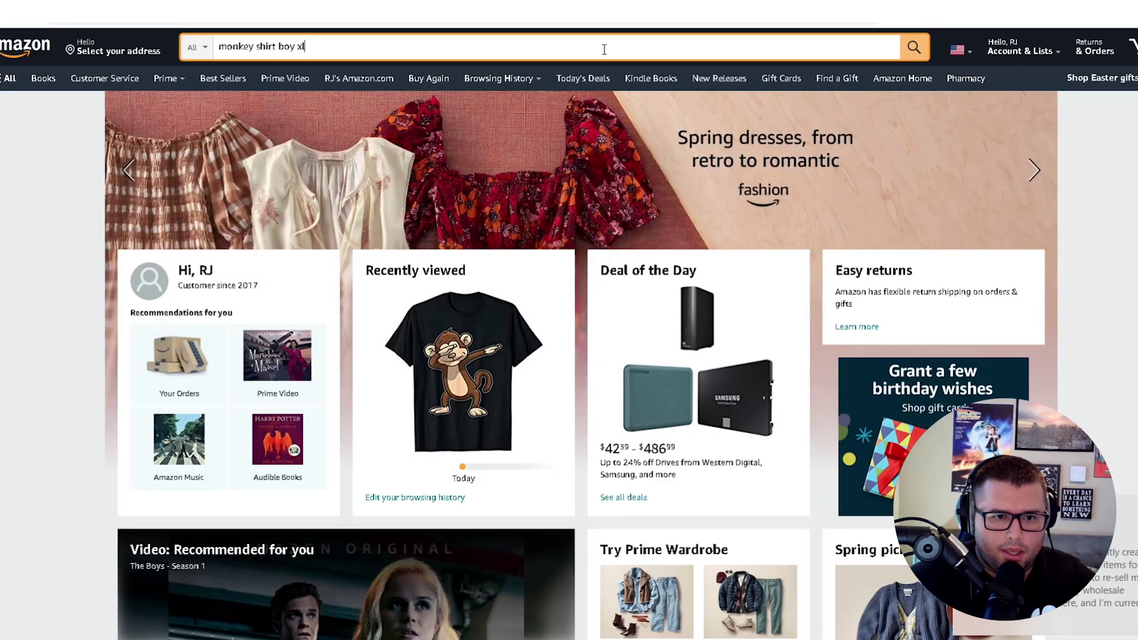
key(Return)
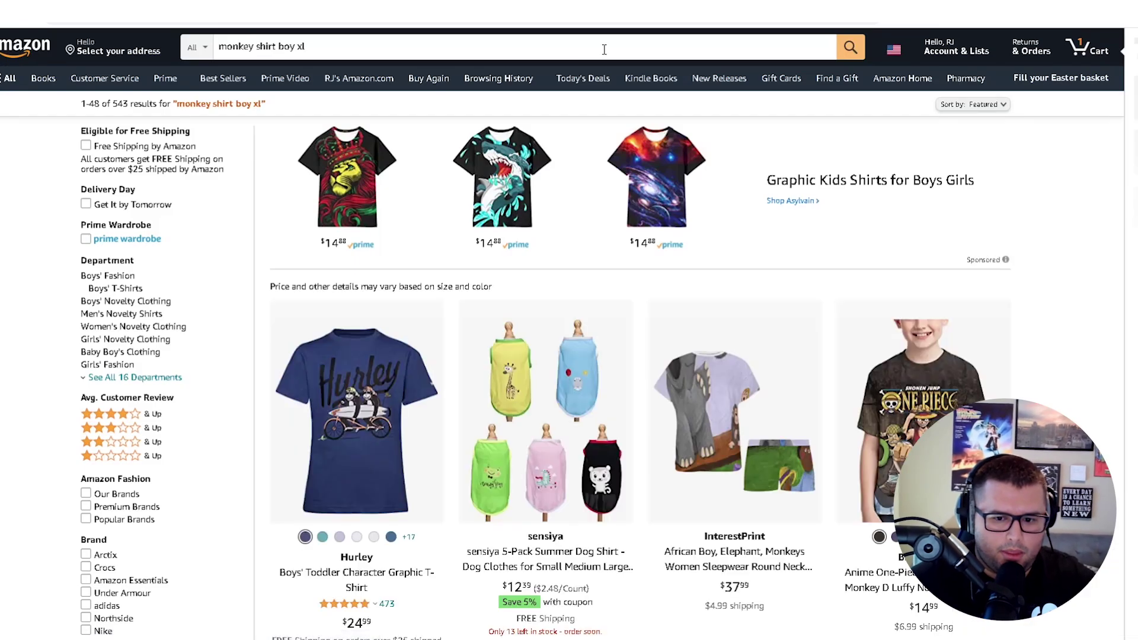
Replace "xl" with "small" in the Amazon search text and search for "monkey shirt boy small"
double_click(342, 48)
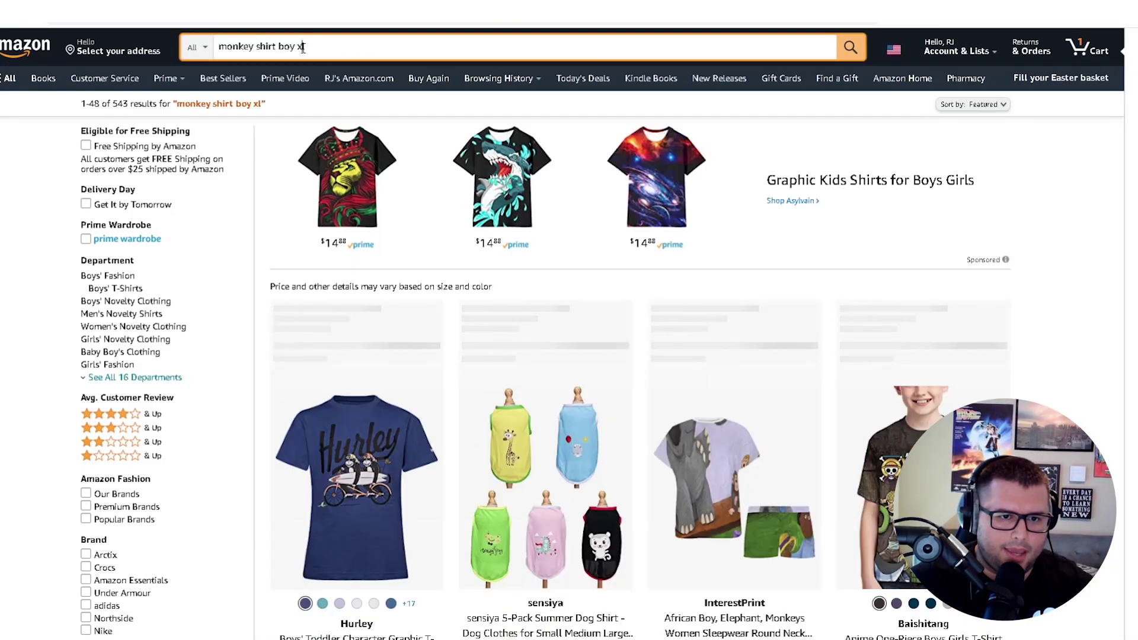
text(small)
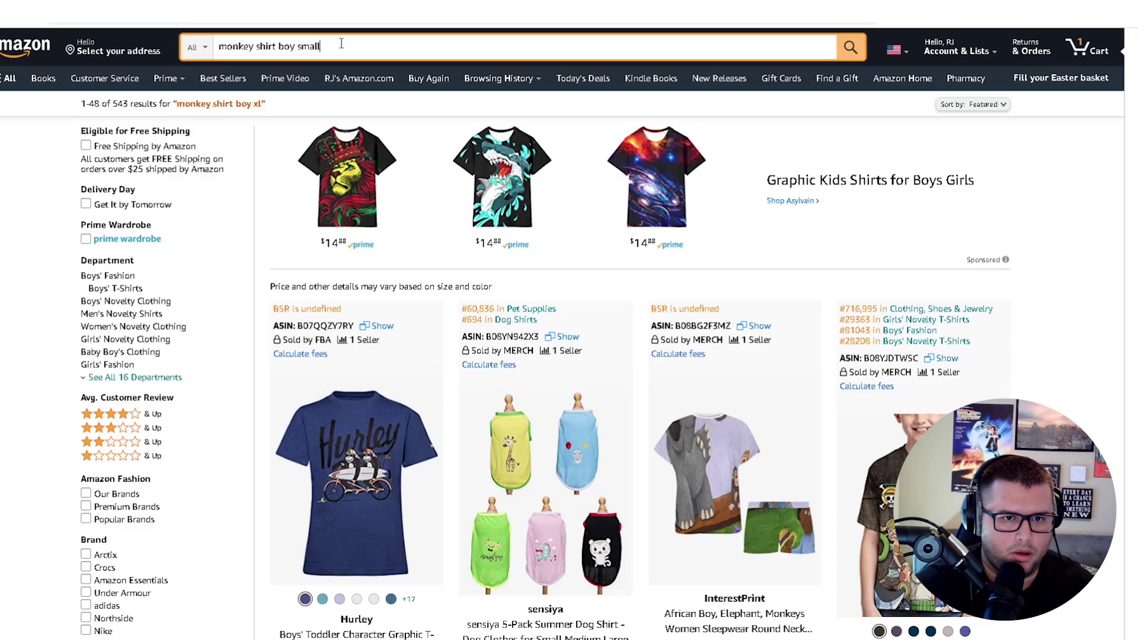
key(Return)
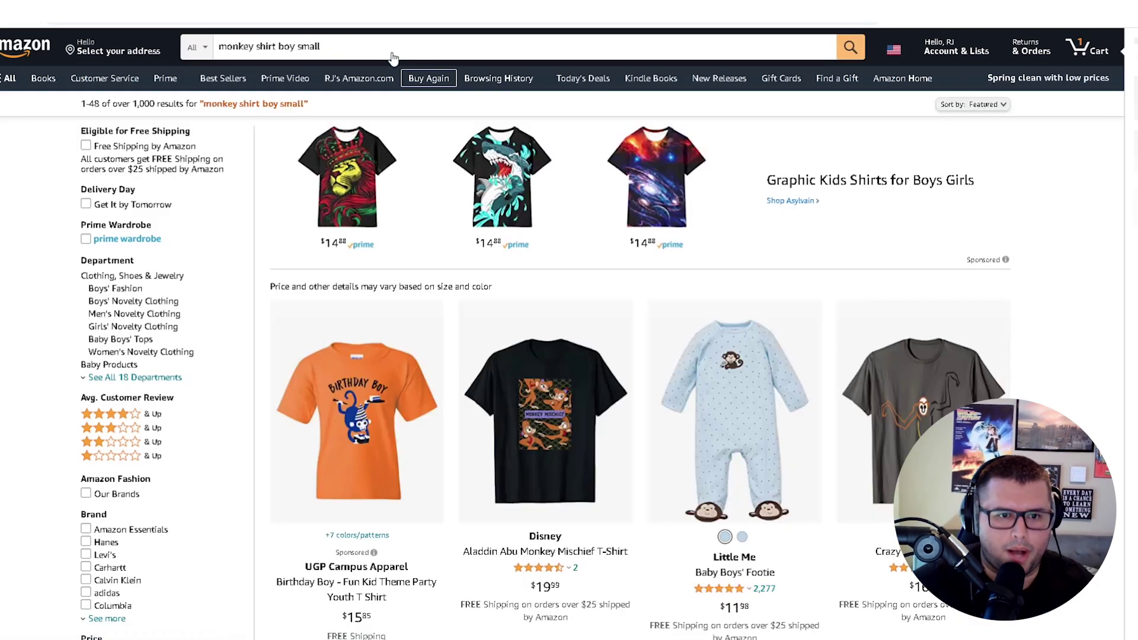
Move the word "small" to the front and search Amazon for "small monkey shirt boy"
double_click(308, 46)
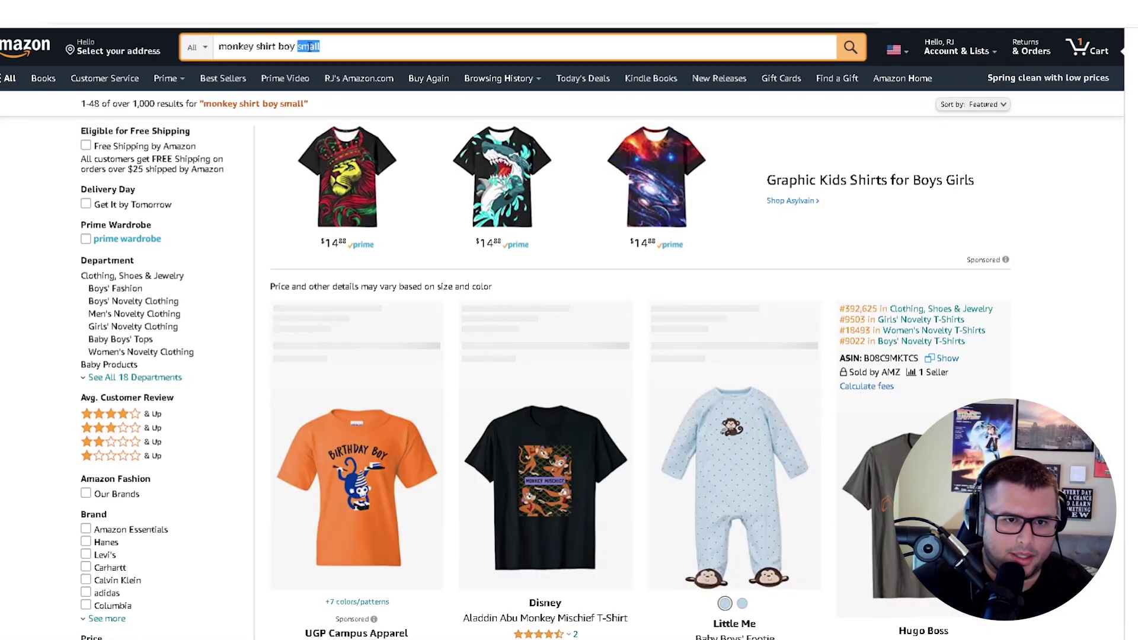
right_click(308, 48)
click(337, 78)
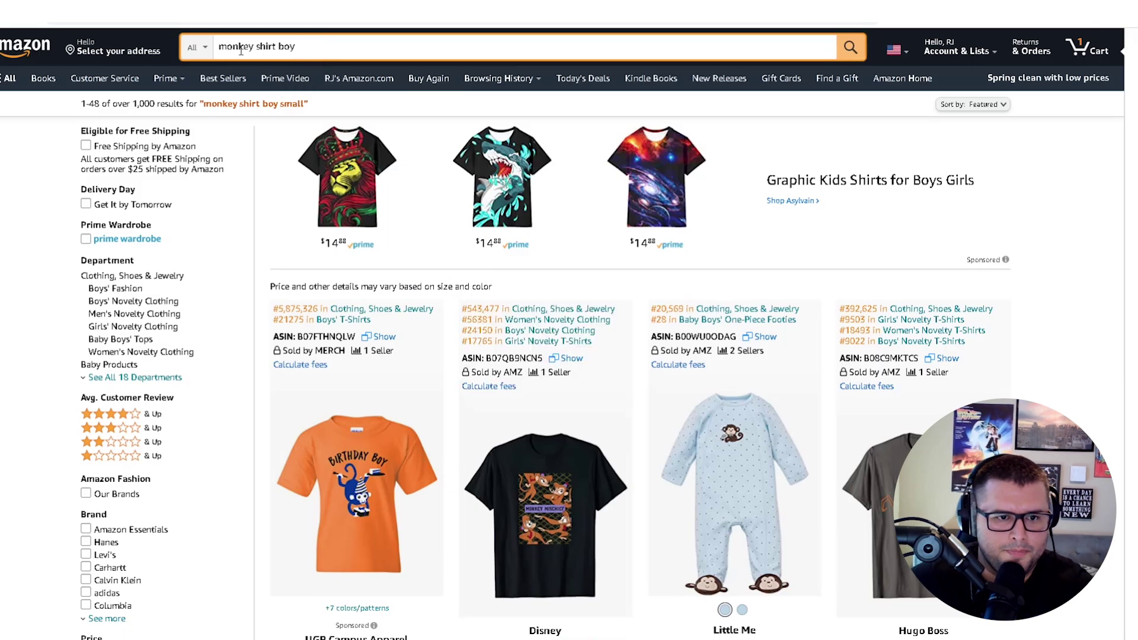
key(BackSpace)
click(218, 46)
key(ctrl+v)
key(Return)
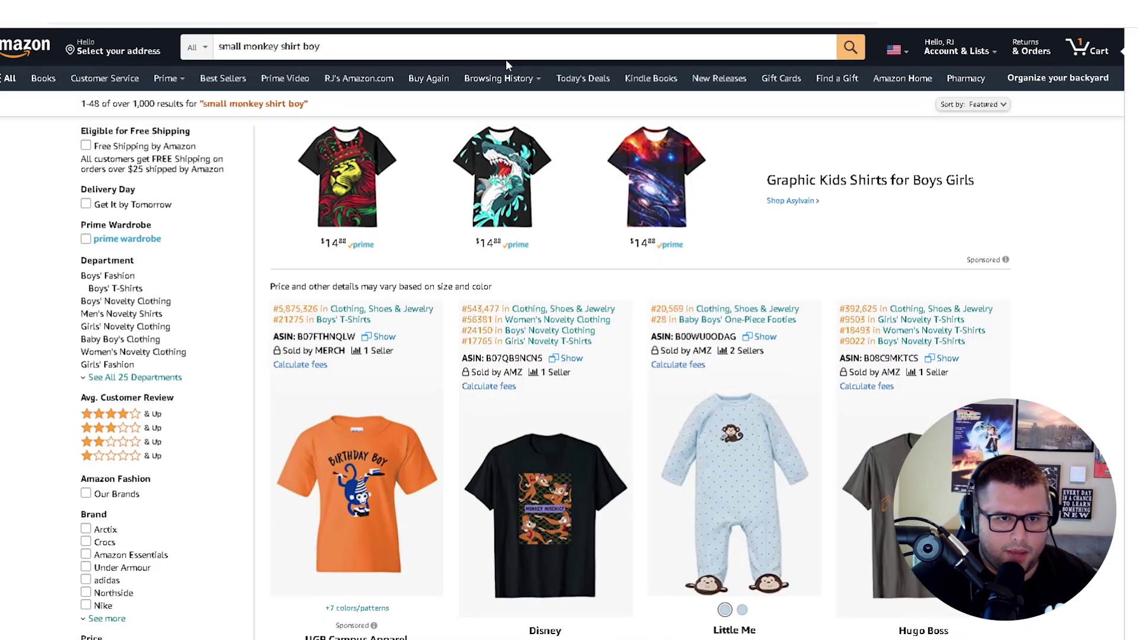
Rearrange the Amazon search text to "monkey shirt boy small", and shorten it to "monkey shirt" to view keyword suggestions
drag(320, 46, 243, 47)
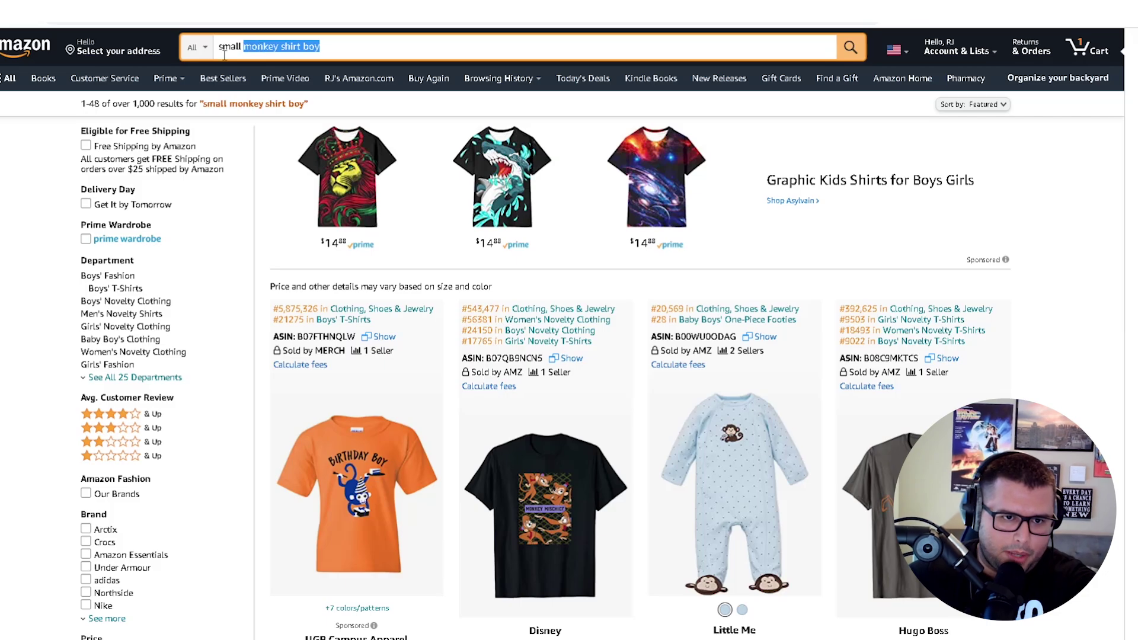
key(Left)
key(BackSpace)
key(BackSpace)
key(BackSpace)
key(BackSpace)
key(BackSpace)
key(BackSpace)
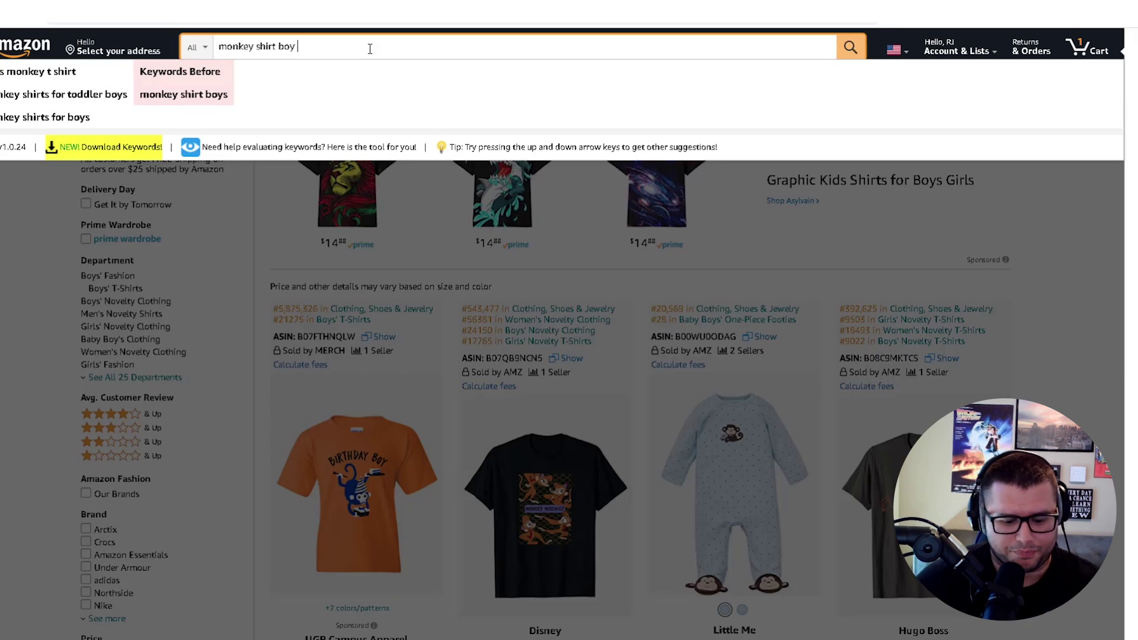
text(small)
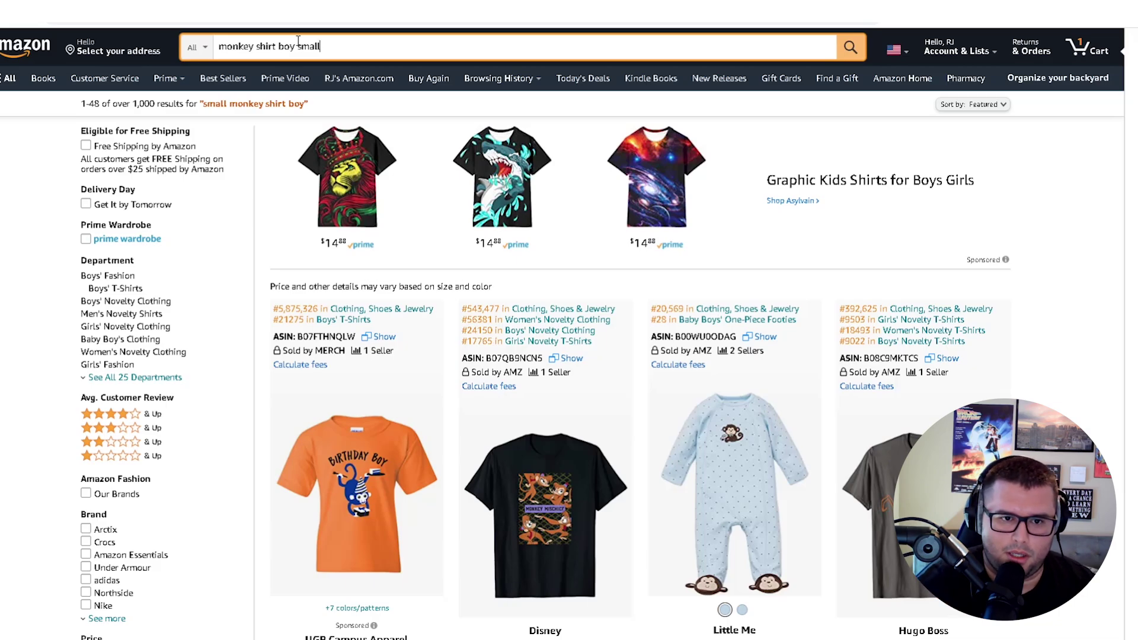
drag(277, 48, 383, 46)
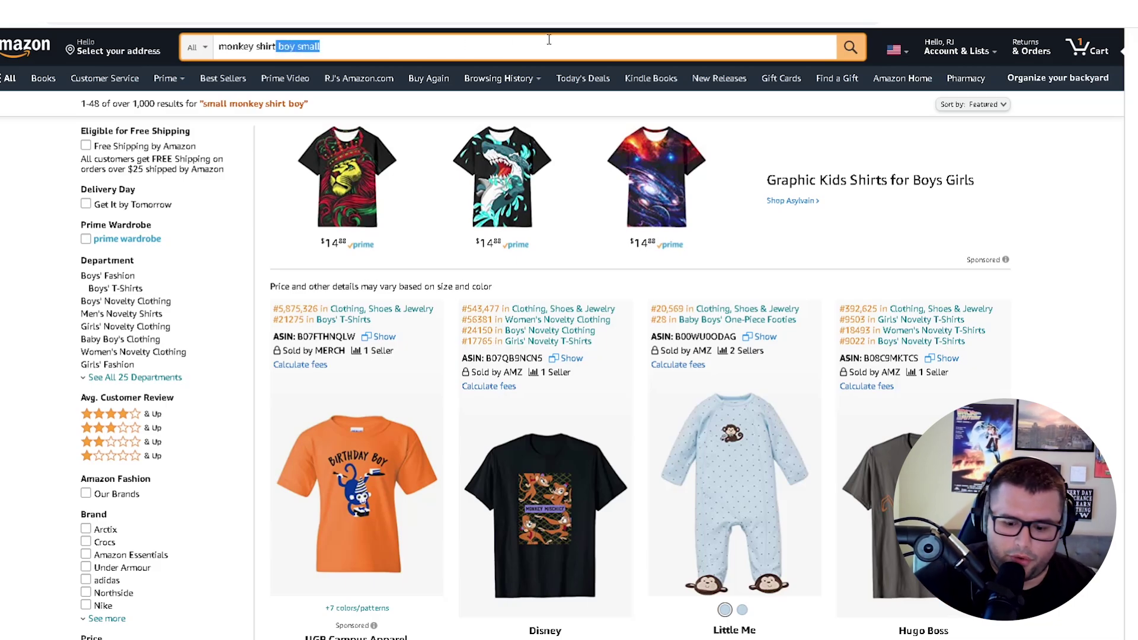
key(BackSpace)
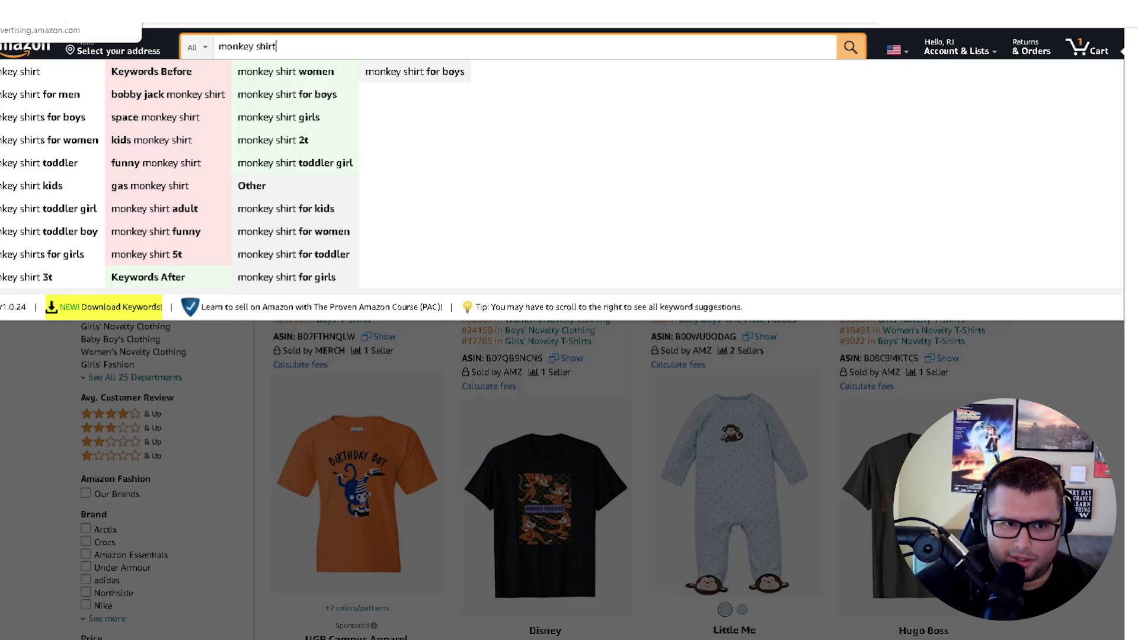
Return to the campaign, look through the suggested phrase keywords, and switch to entering a custom keyword list
click(36, 12)
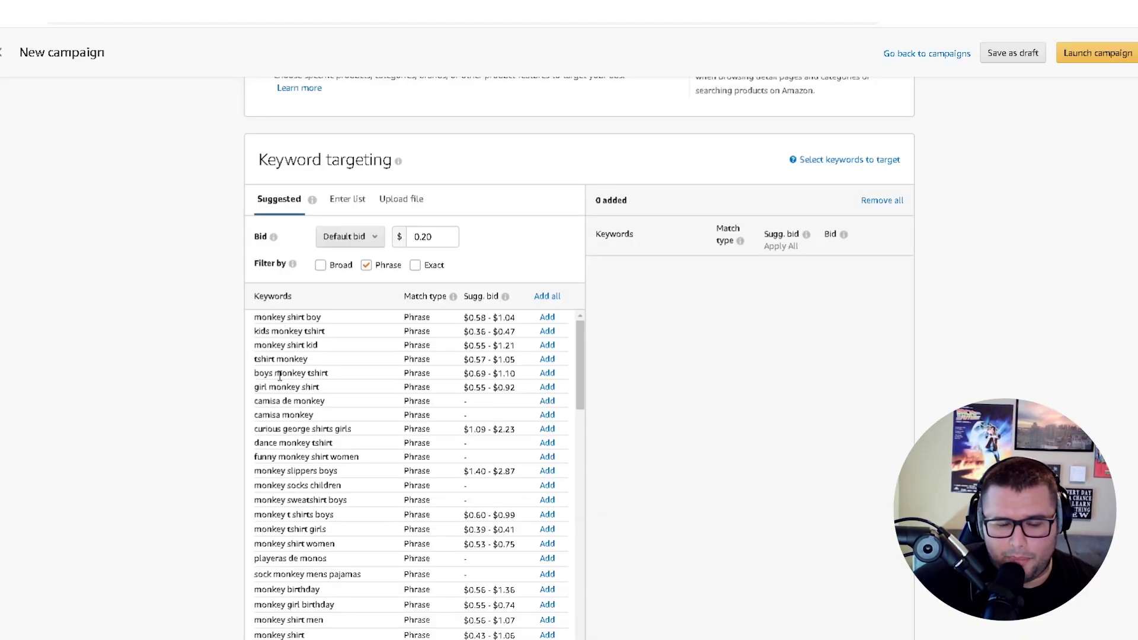
scroll(336, 427, down, 3)
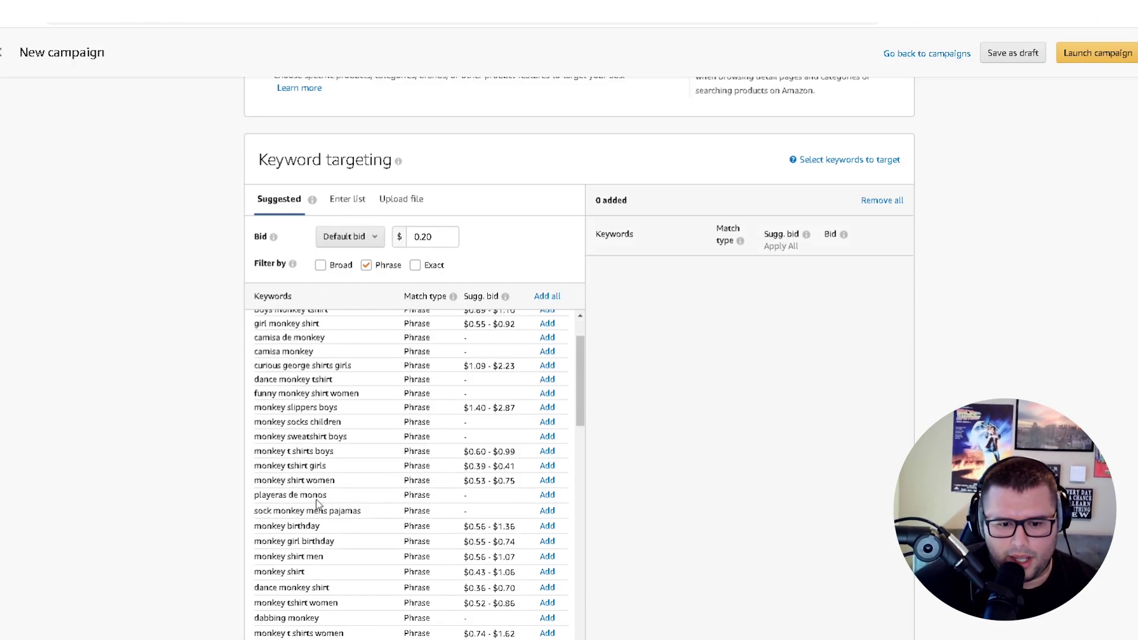
scroll(330, 460, down, 10)
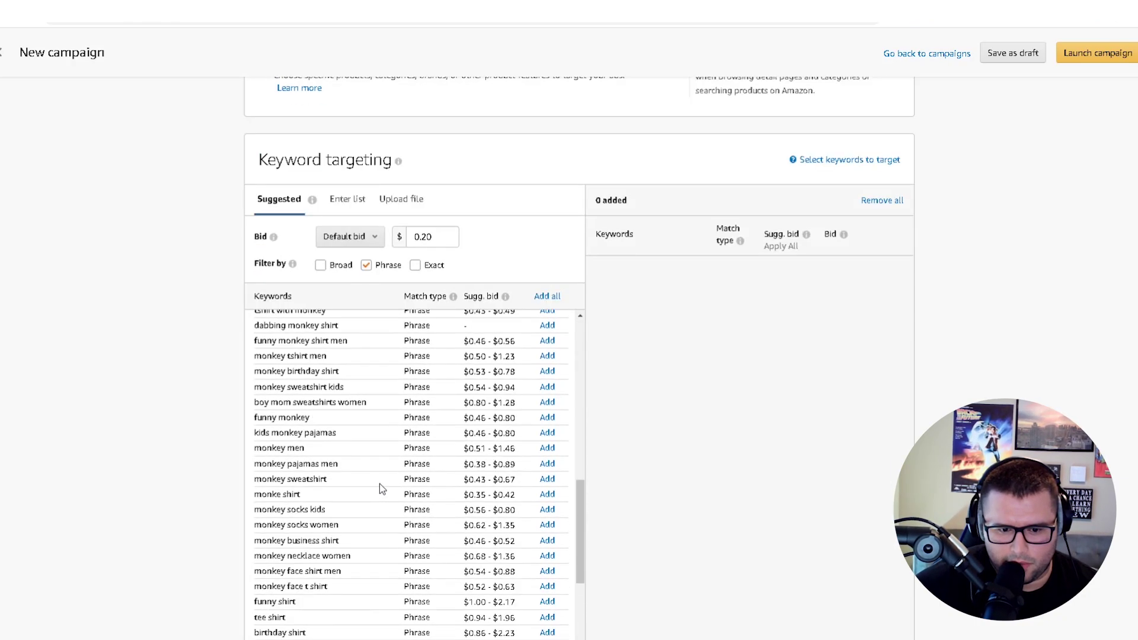
scroll(386, 480, up, 15)
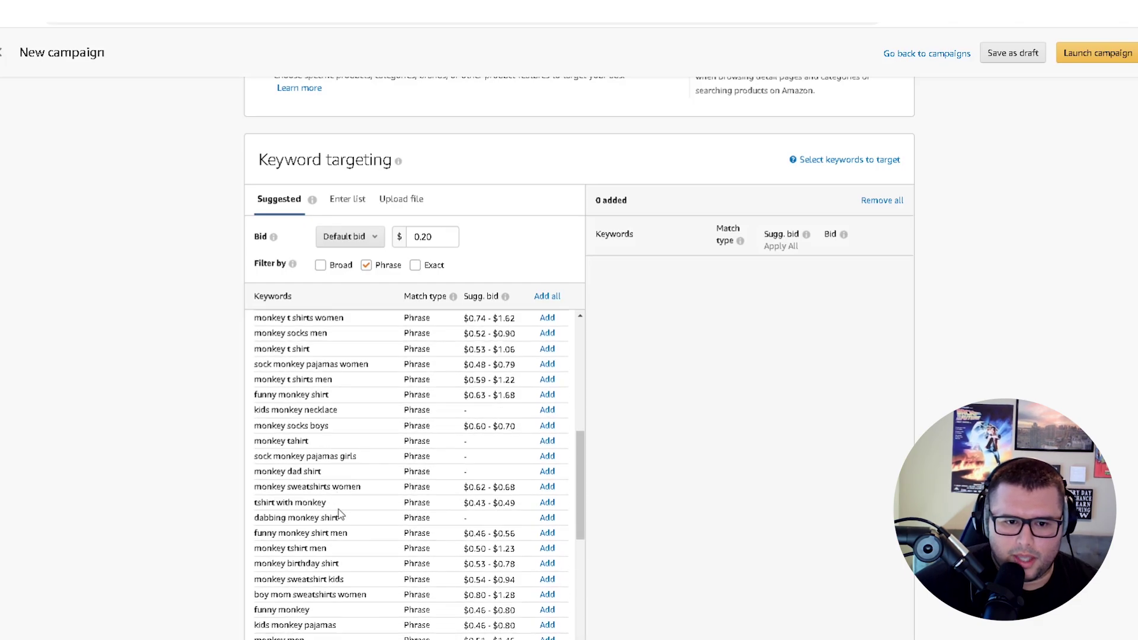
click(347, 262)
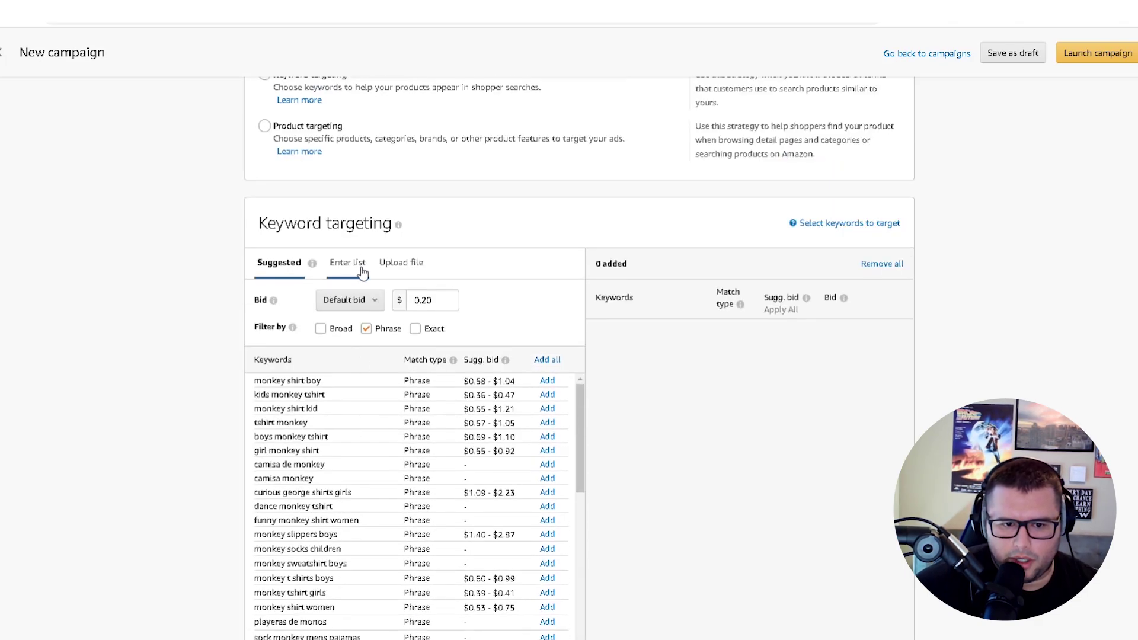
scroll(183, 432, down, 3)
click(369, 211)
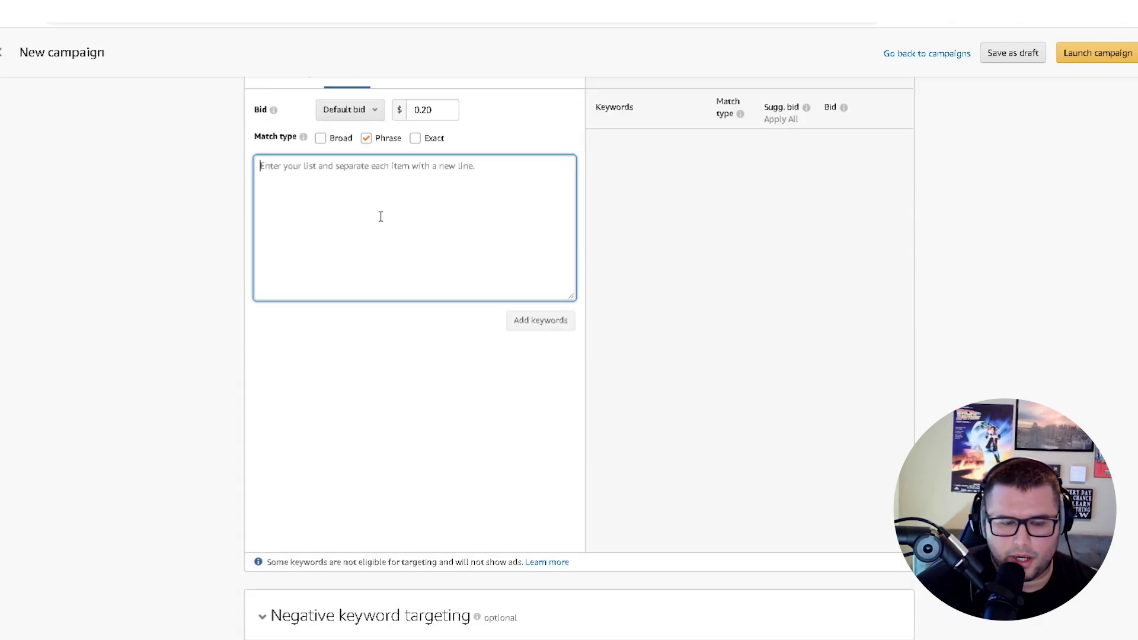
scroll(426, 338, up, 2)
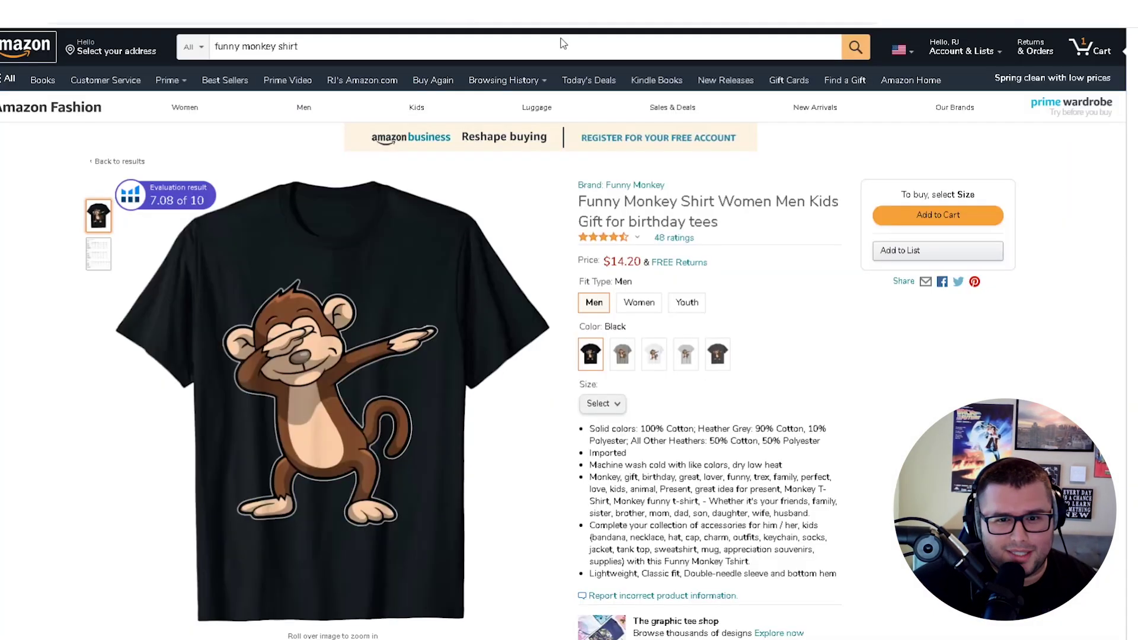
Copy the ASIN B07BKG9ZQX from the monkey shirt's listing and look it up in Helium 10's Cerebro
scroll(647, 406, down, 13)
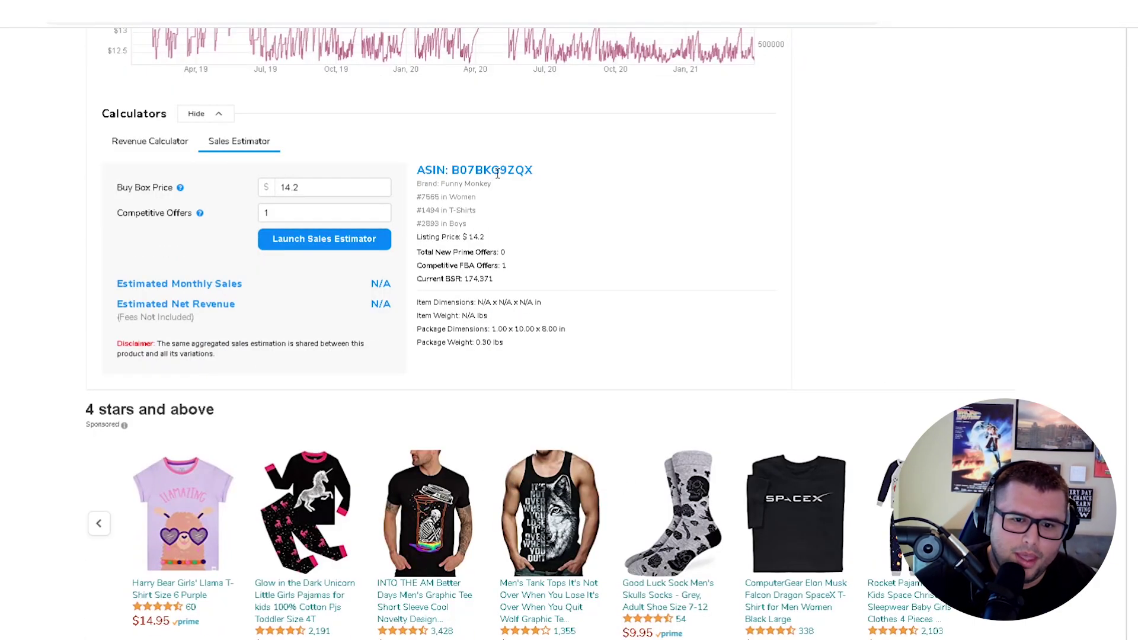
double_click(527, 168)
right_click(527, 169)
click(533, 183)
click(652, 10)
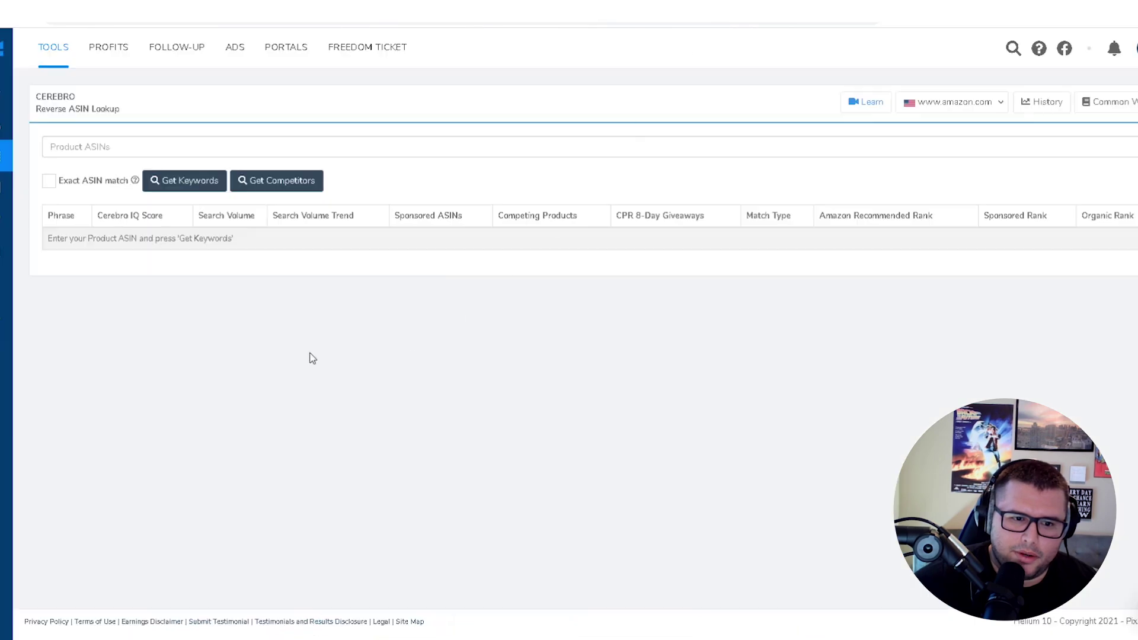
click(326, 146)
key(ctrl+v)
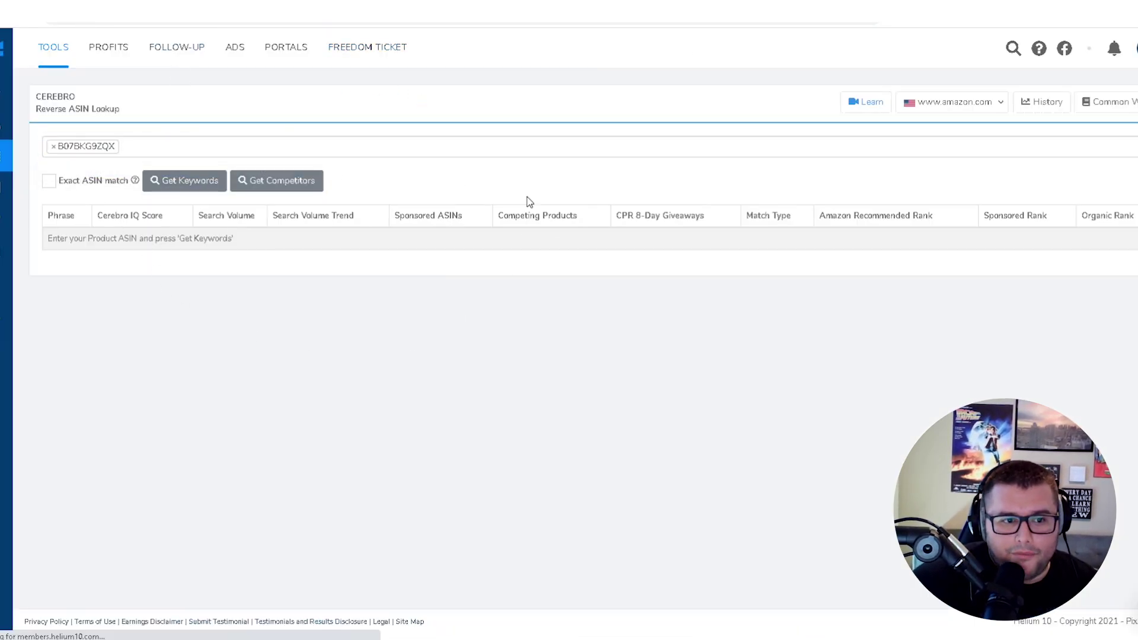
View Amazon's search suggestions for "monkey shirt" and return to the campaign's custom keyword list
click(592, 11)
click(288, 54)
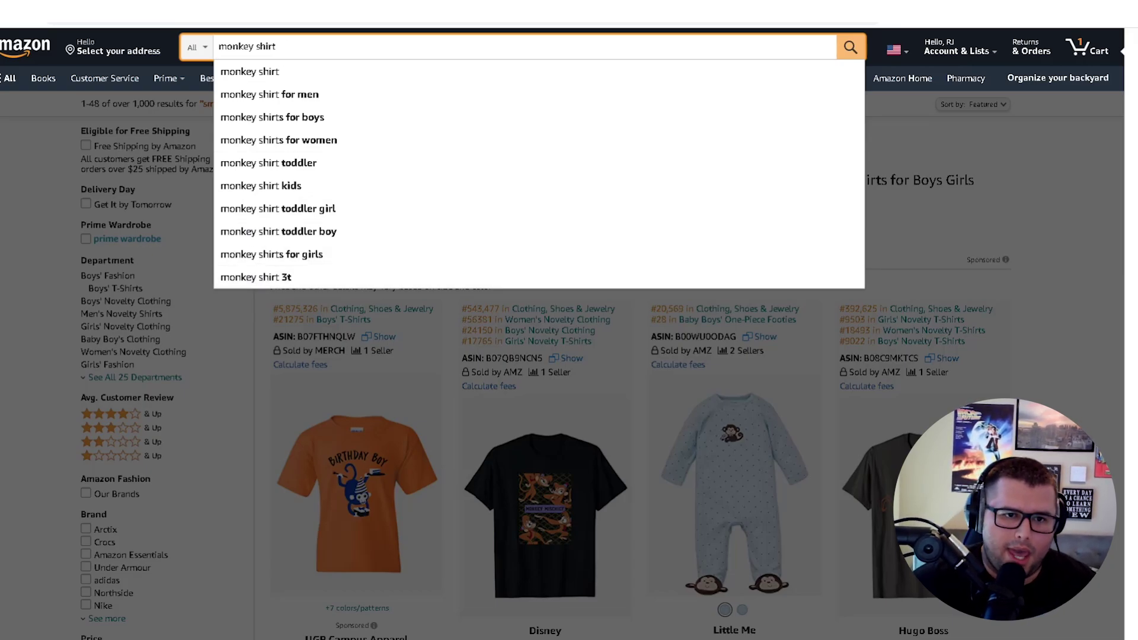
click(134, 10)
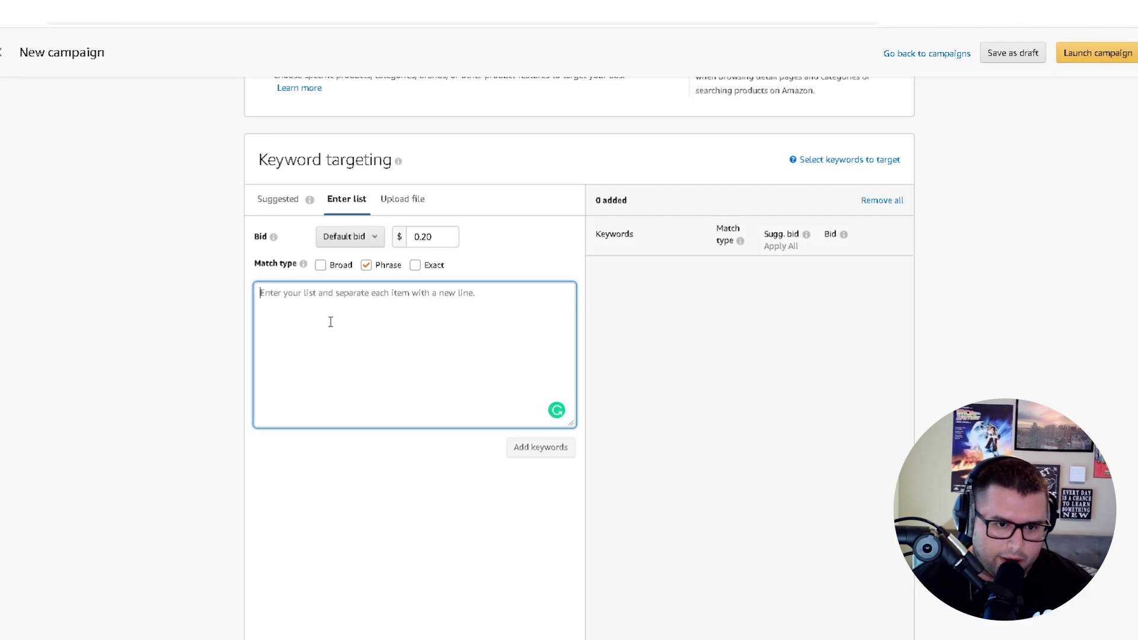
Copy the phrase "monkey shirt kids" from the Cerebro keyword results into the campaign's custom keyword list
click(681, 11)
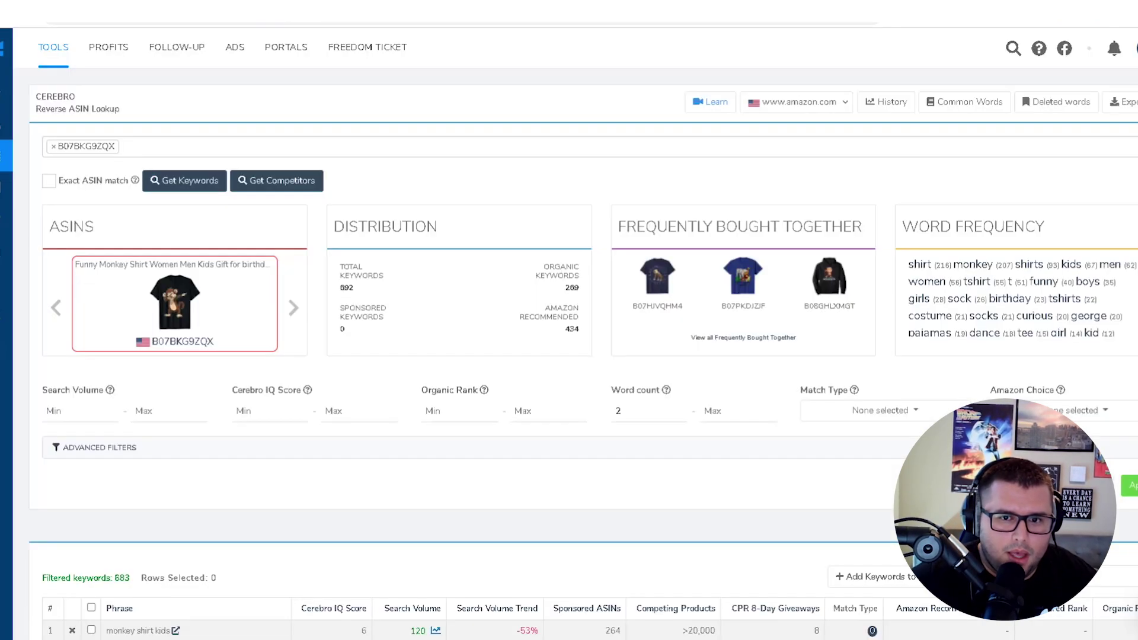
scroll(470, 241, down, 5)
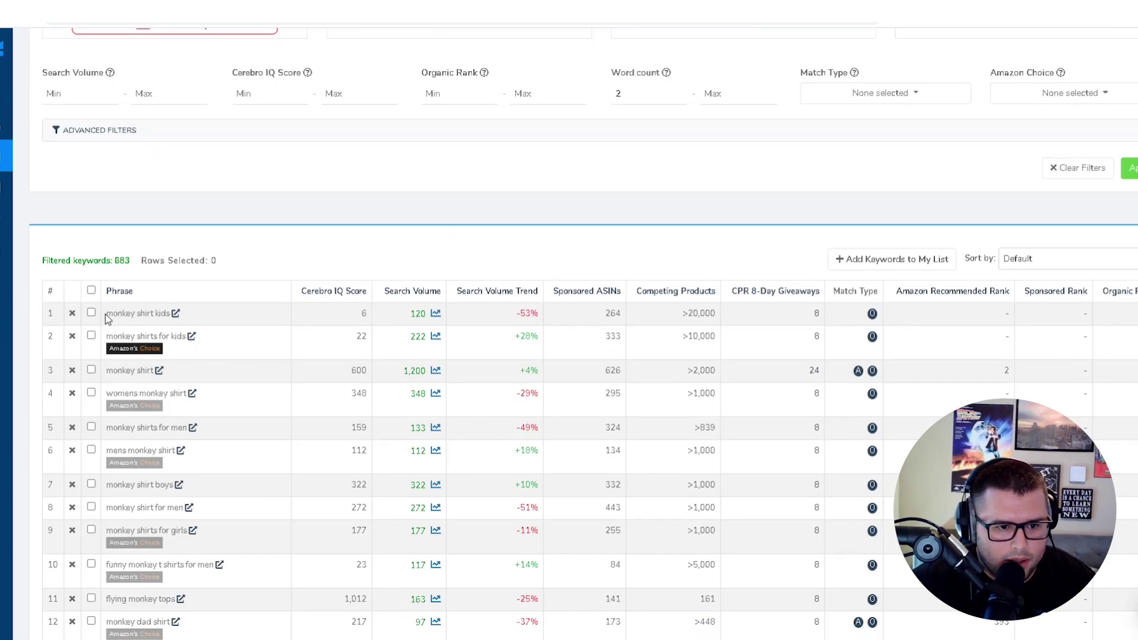
drag(102, 315, 172, 314)
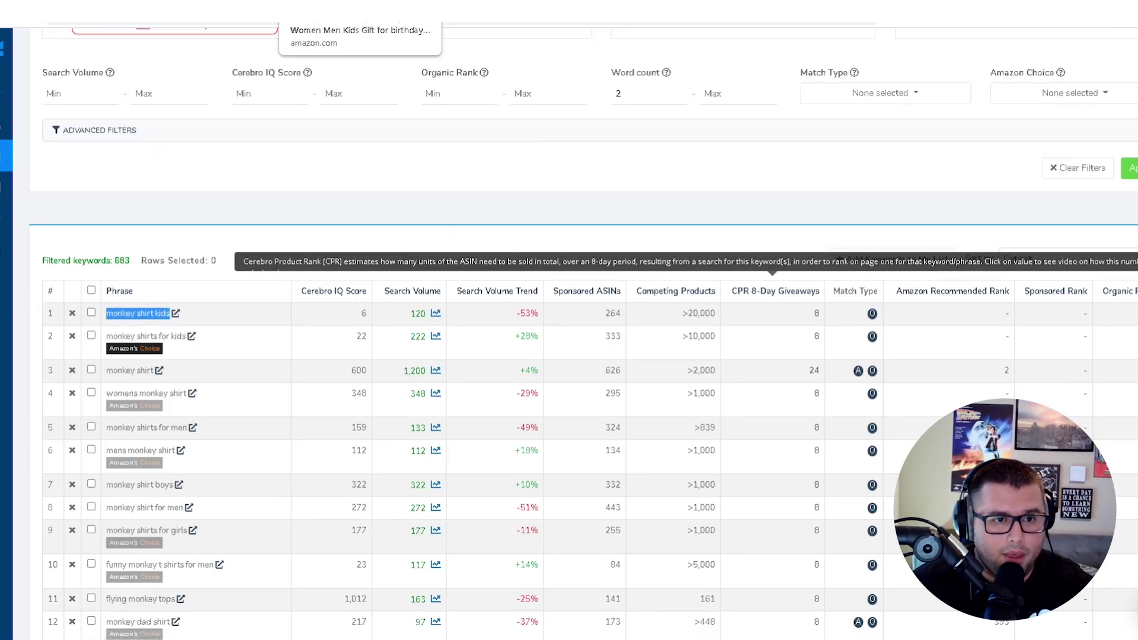
key(ctrl+Tab)
key(ctrl+v)
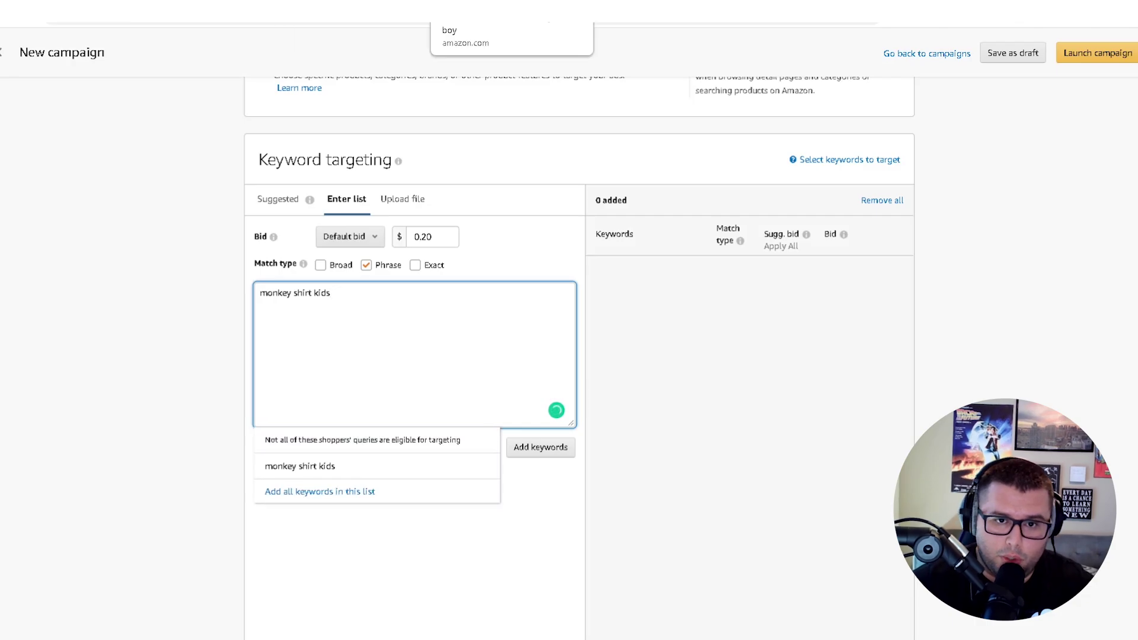
Copy "monkey shirts for kids" from the Cerebro results onto a new line of the campaign's keyword list
click(497, 11)
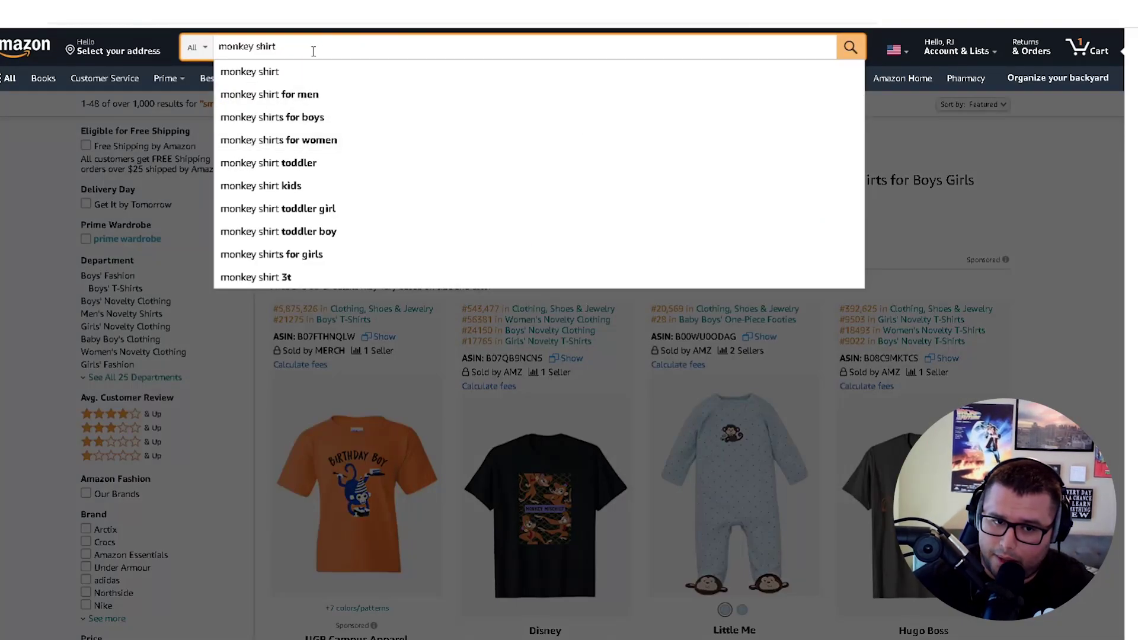
key(ctrl+Tab)
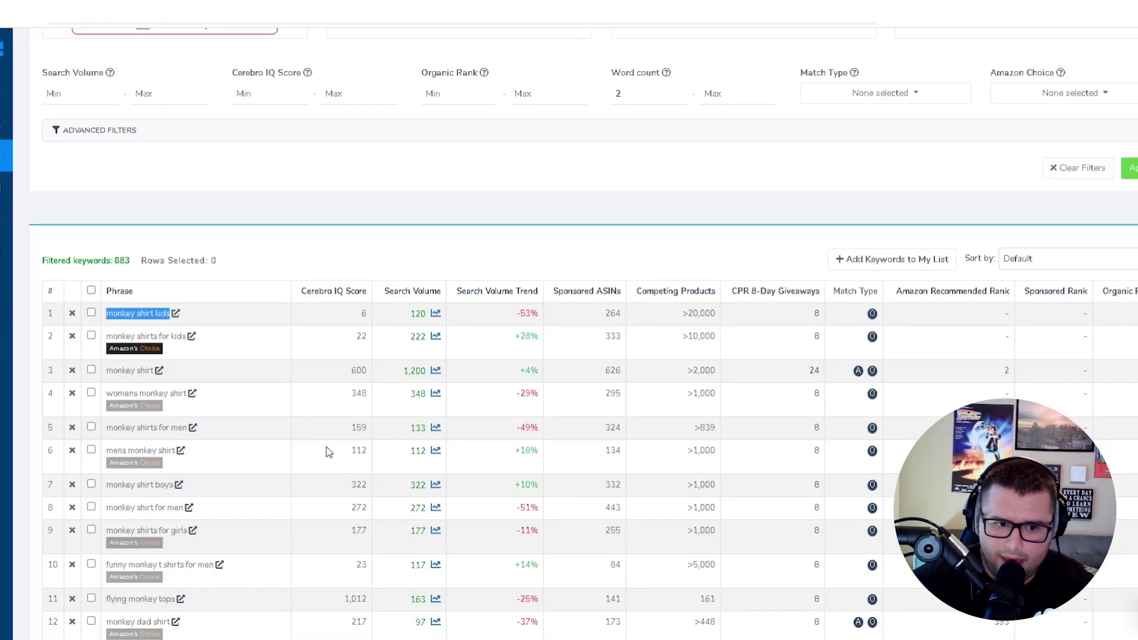
double_click(120, 335)
triple_click(120, 335)
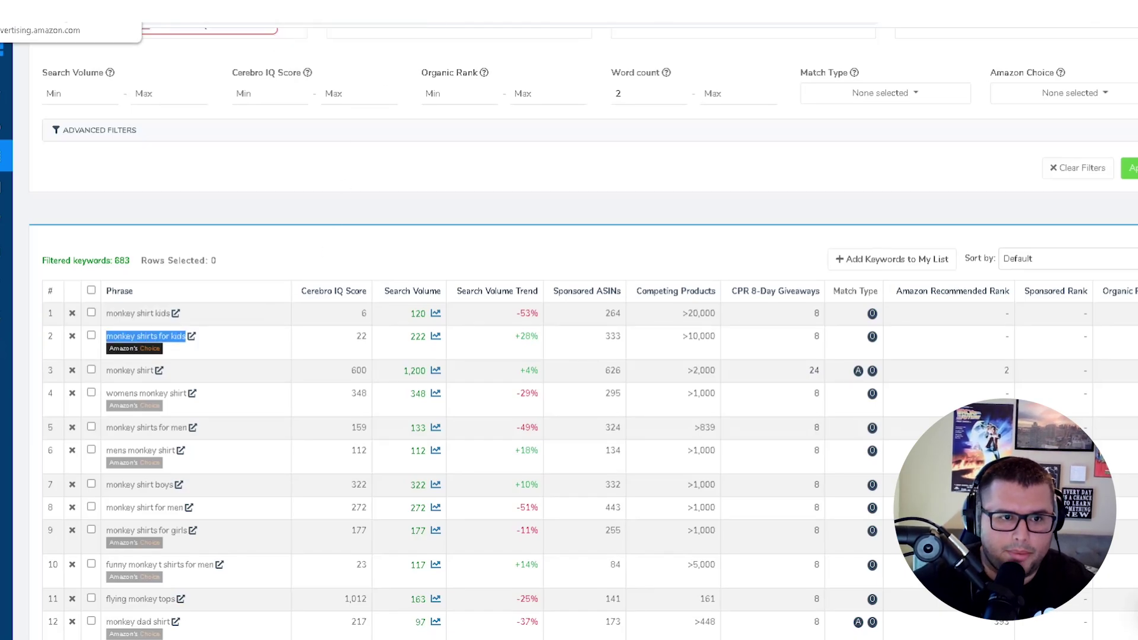
key(ctrl+Tab)
key(ctrl+v)
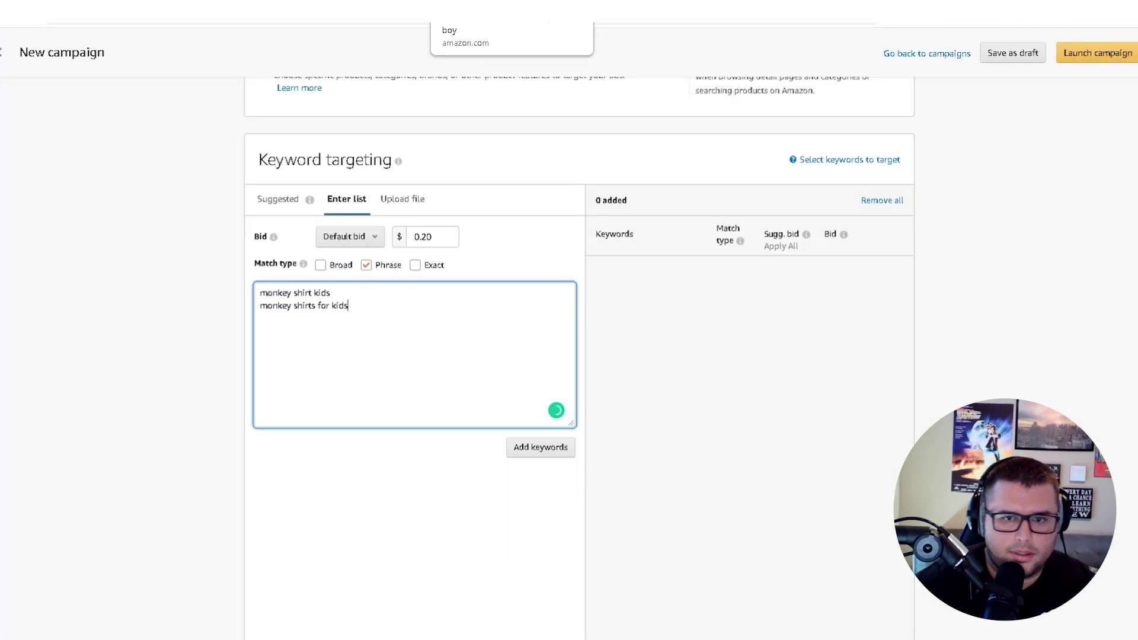
Add "monkey shirt" from the Cerebro results to the campaign's keyword list and remove the blank line above it
key(ctrl+Tab)
double_click(127, 371)
triple_click(127, 372)
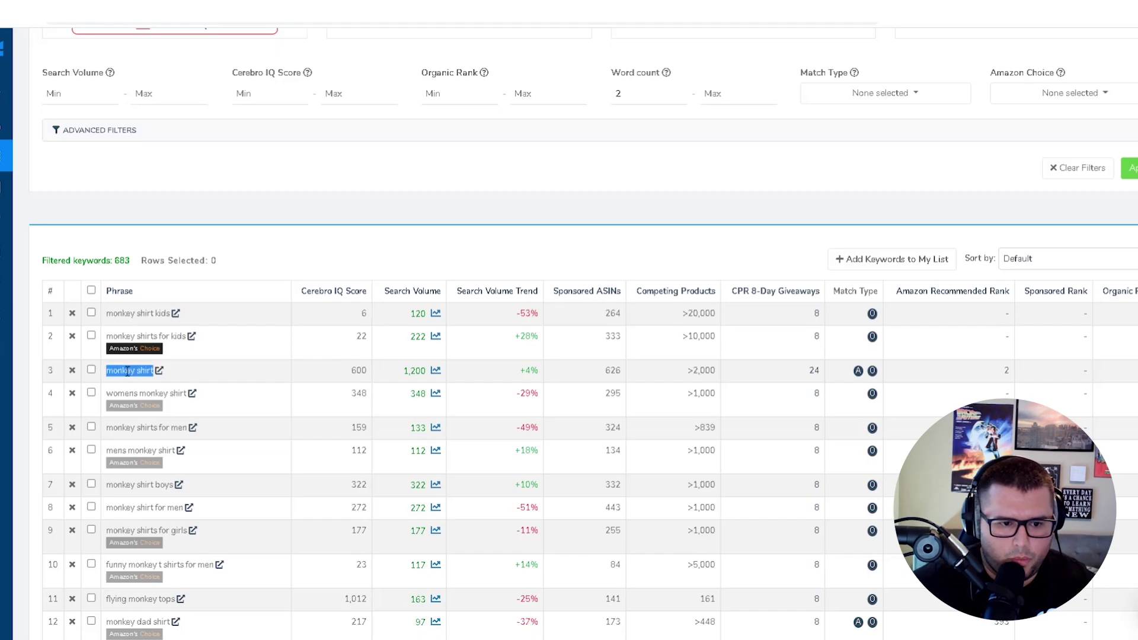
key(ctrl+Tab)
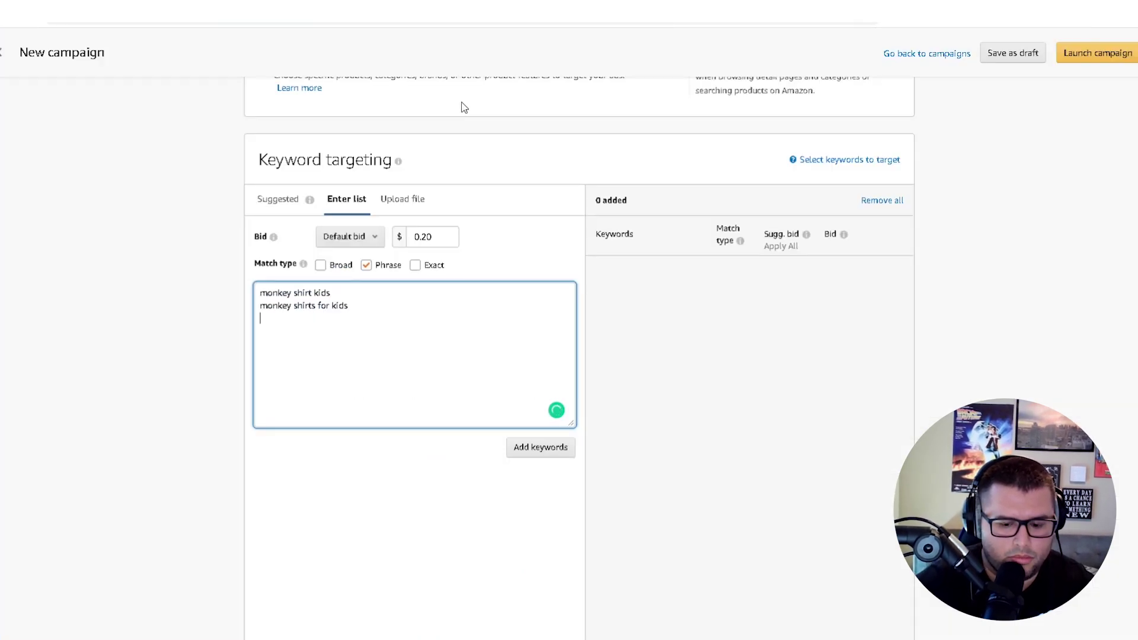
key(Return)
key(ctrl+v)
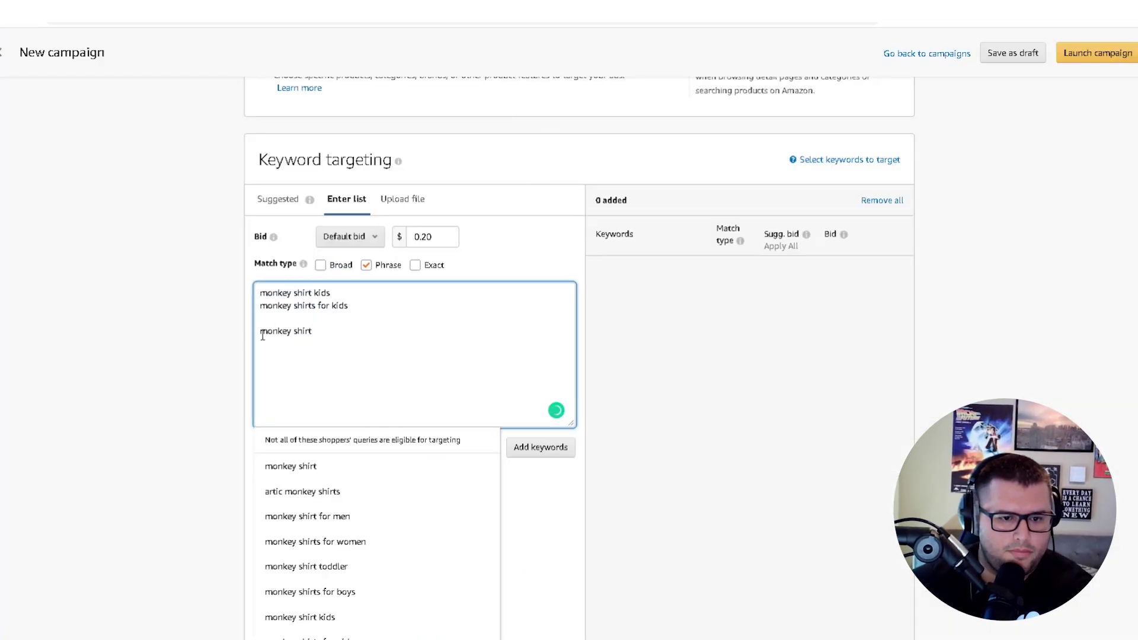
click(262, 333)
key(BackSpace)
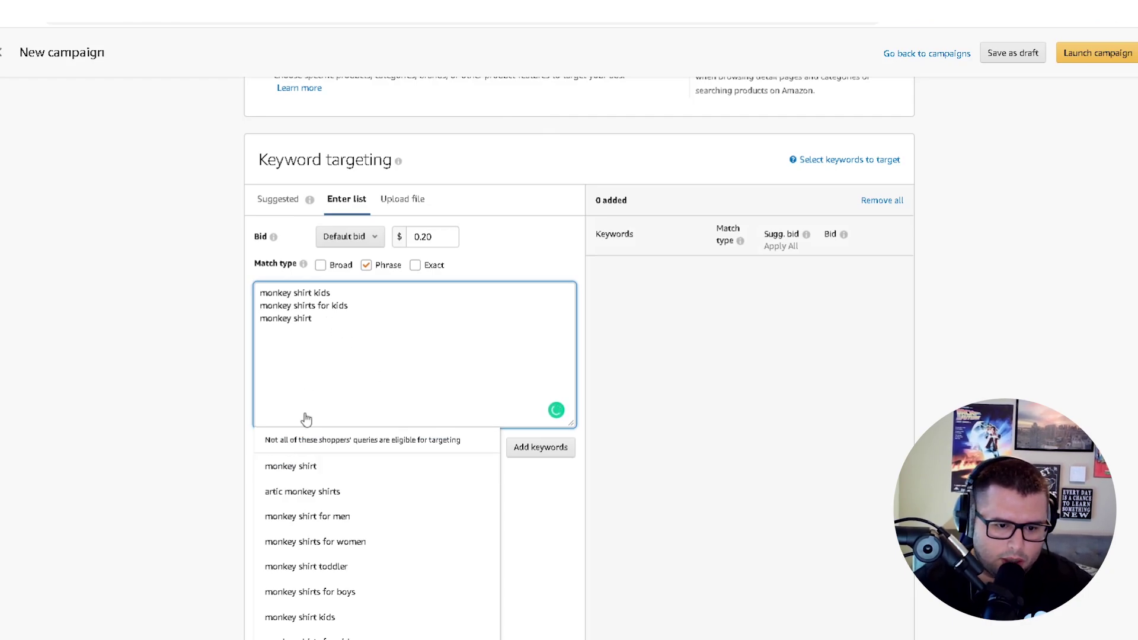
scroll(305, 421, down, 1)
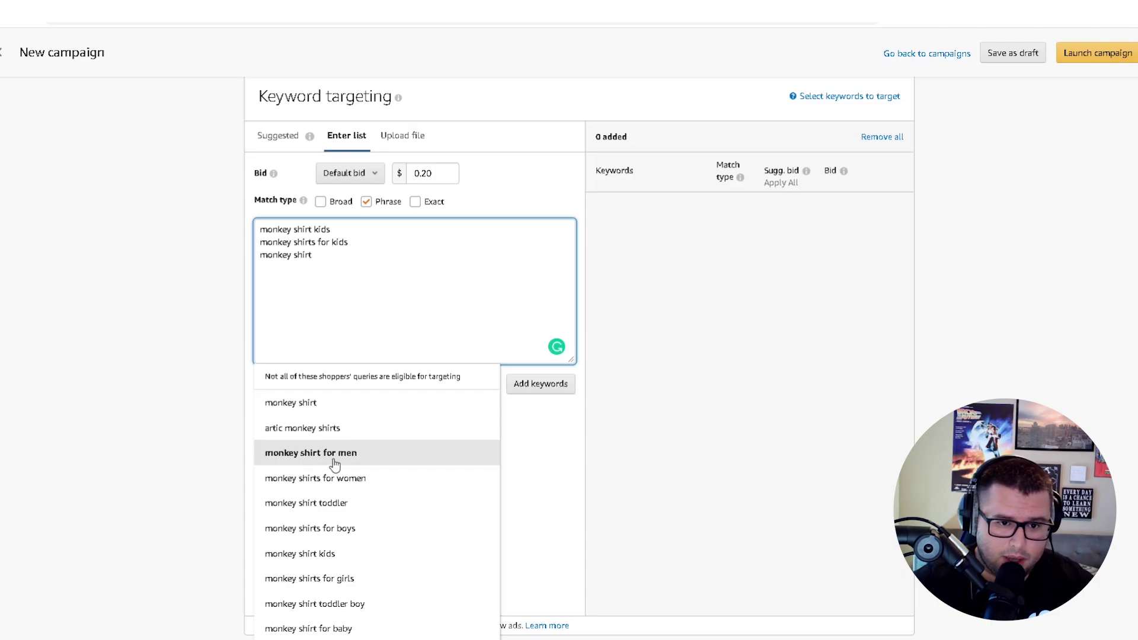
Copy "womens monkey shirt" from the Cerebro results onto the next line of the campaign's keyword list
click(588, 12)
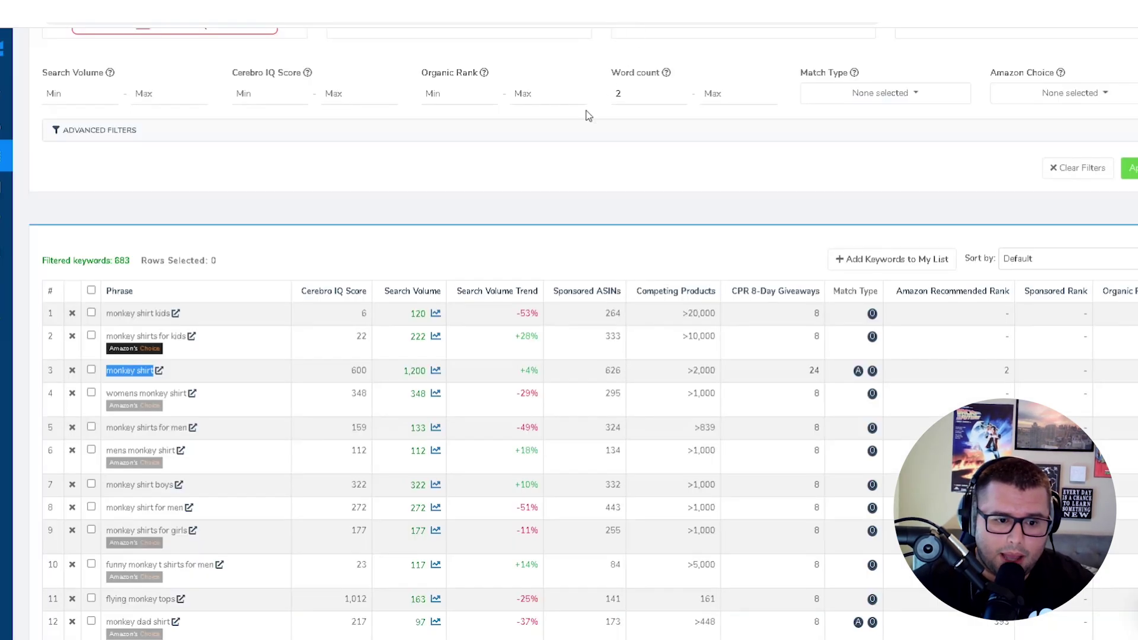
triple_click(140, 394)
key(ctrl+c)
key(ctrl+shift+Tab)
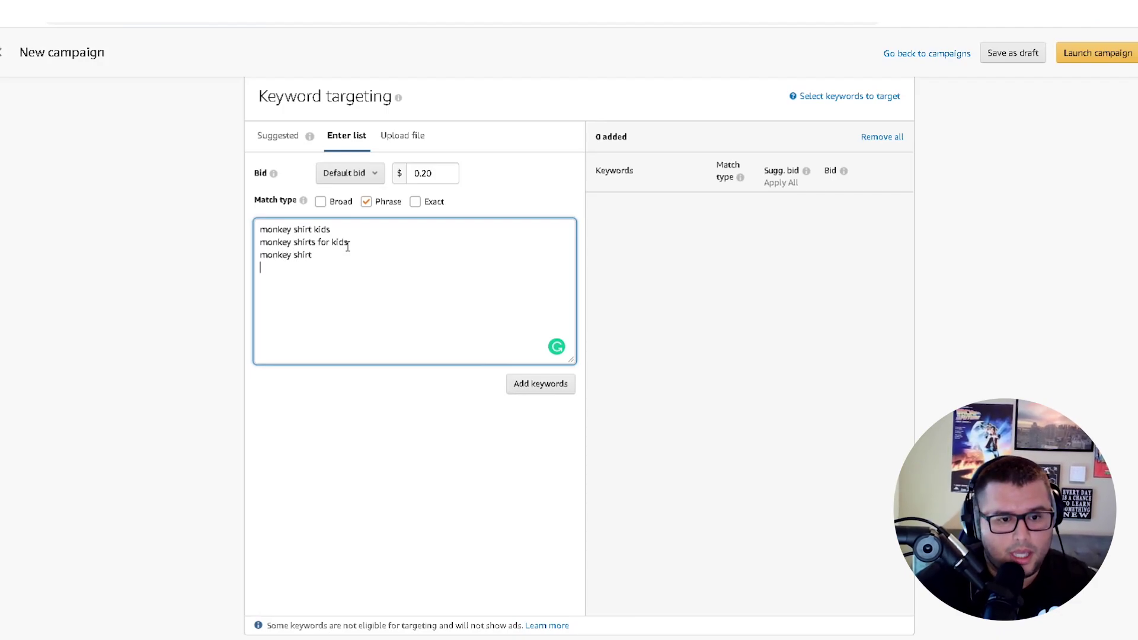
key(ctrl+v)
Copy "monkey shirts for men" from the Cerebro results into the campaign's keyword list
key(ctrl+Tab)
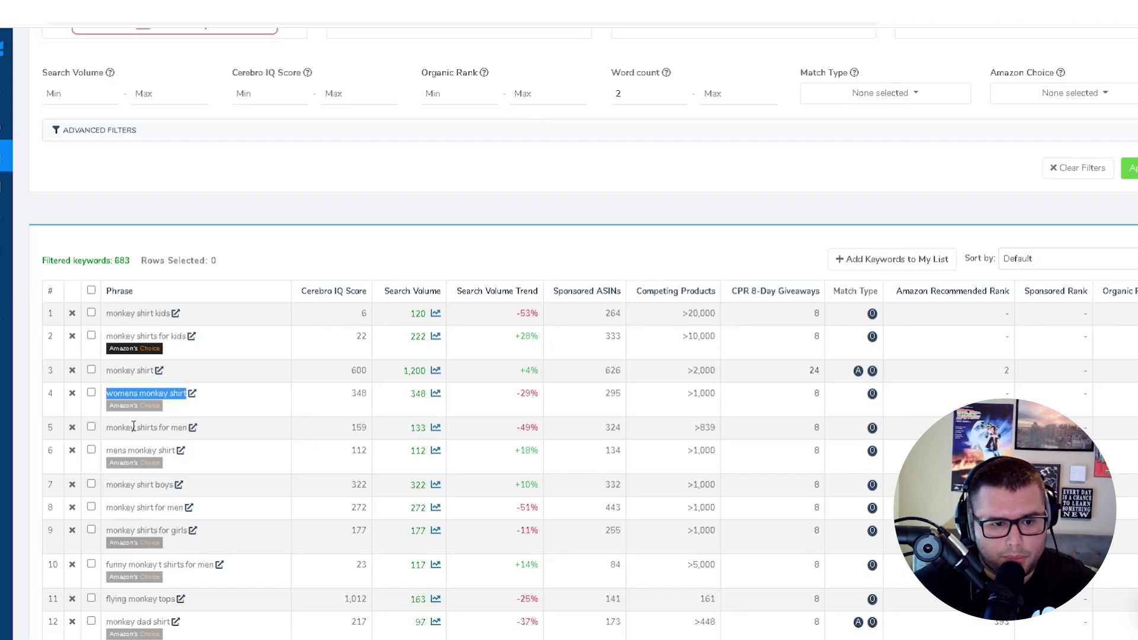
triple_click(146, 428)
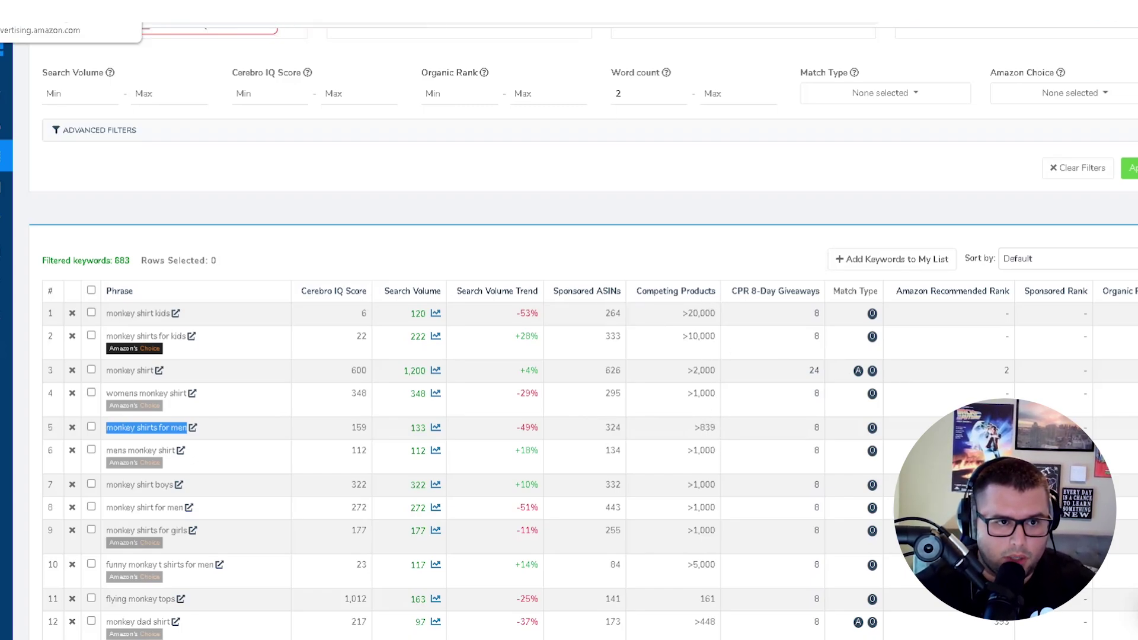
click(71, 1)
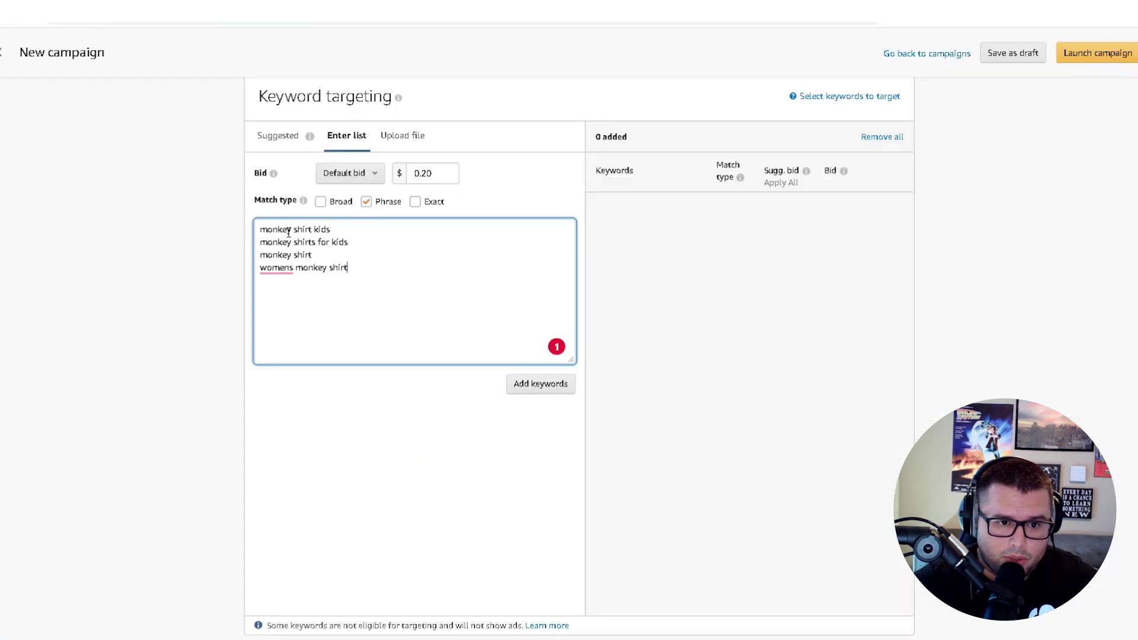
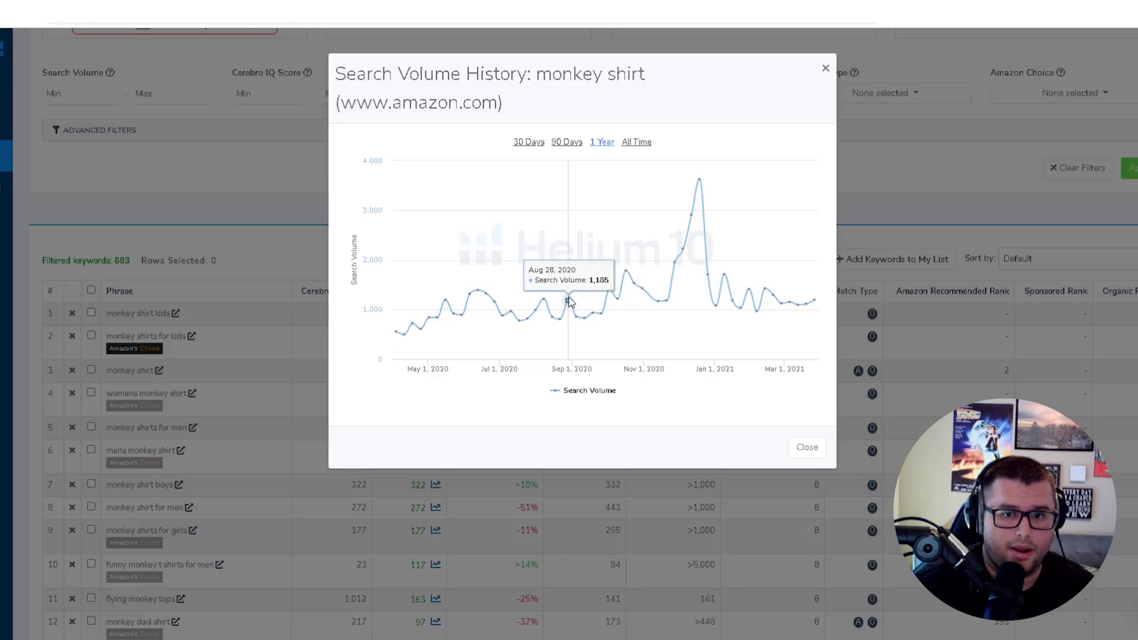
Close the search volume history for "monkey shirt" and add the listed keywords to the campaign as phrase match with a $0.20 bid
click(825, 68)
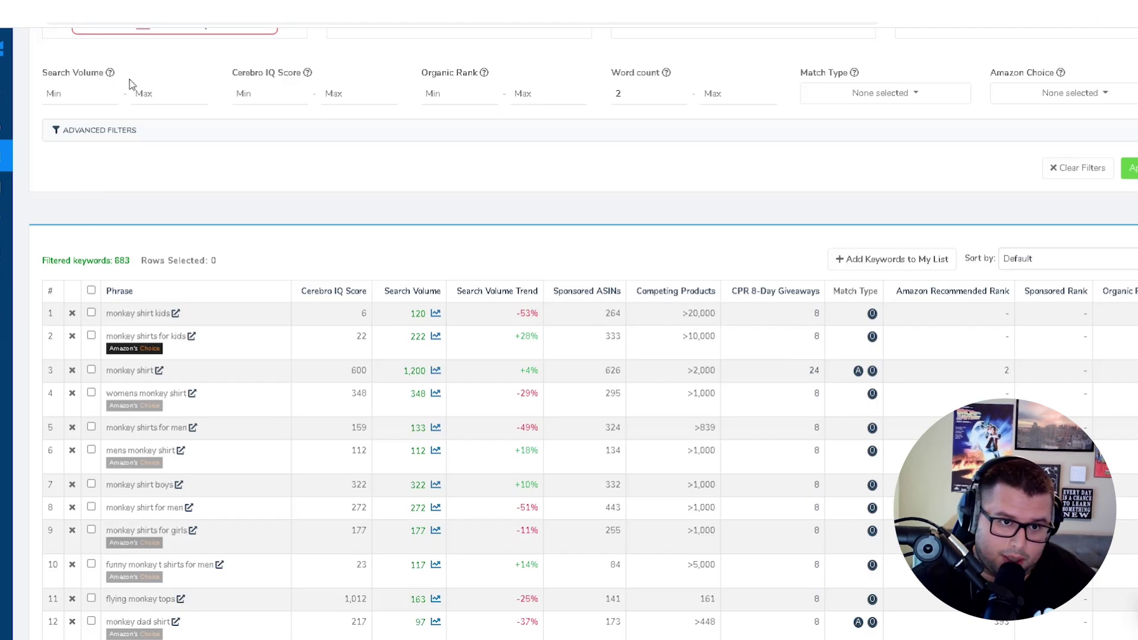
click(71, 11)
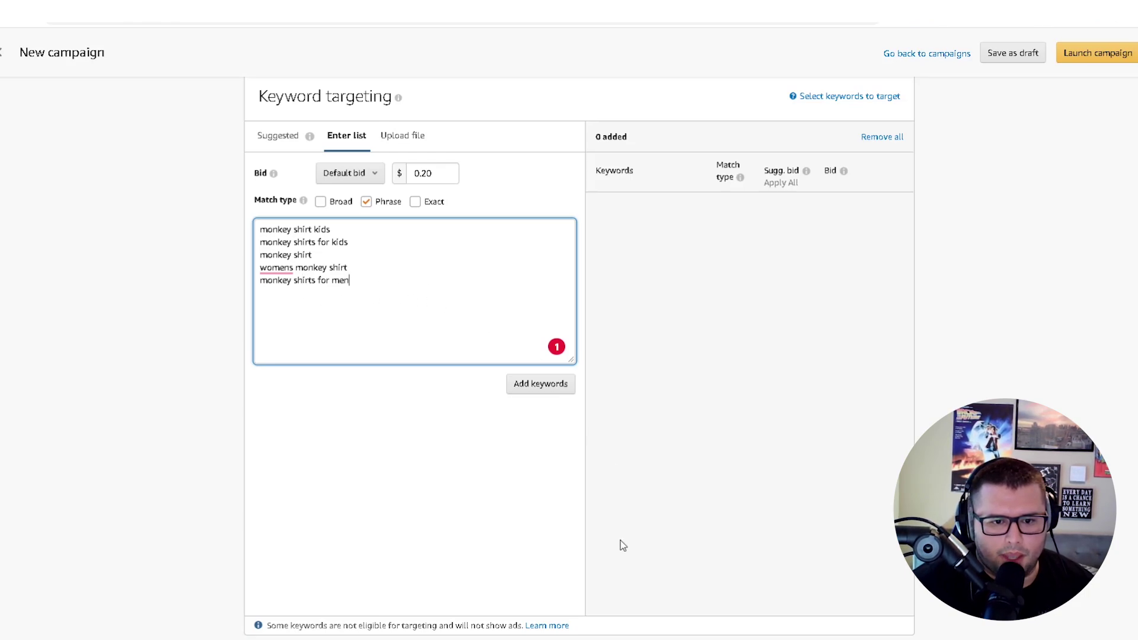
click(456, 174)
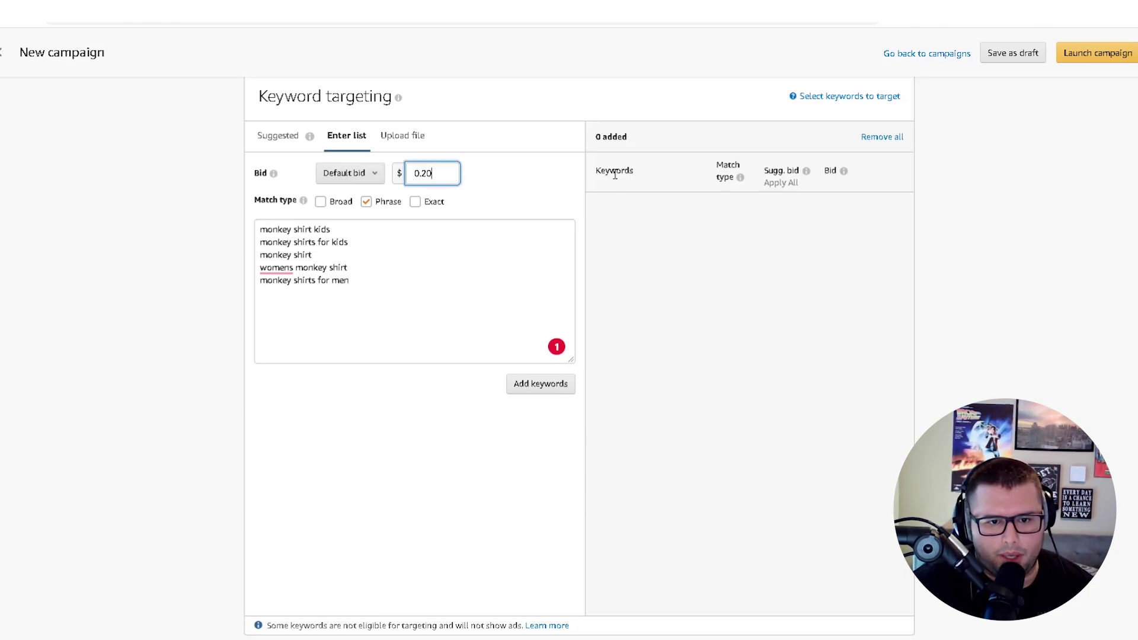
click(543, 387)
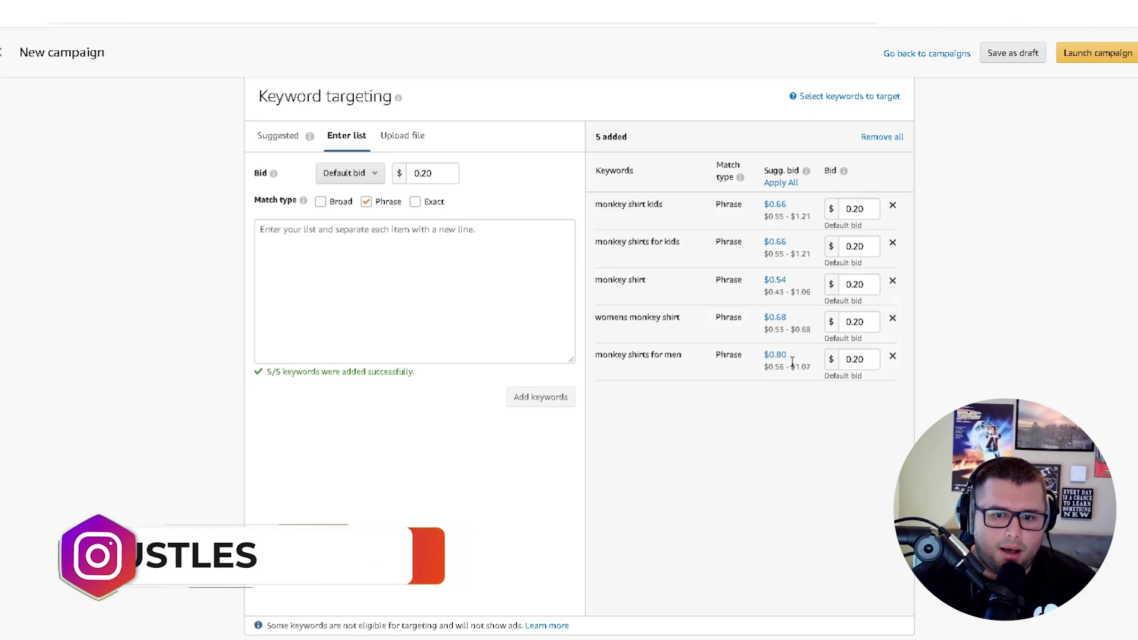
Review the added keywords with their suggested bids and the end of the campaign form, including negative keyword targeting
scroll(607, 427, down, 2)
scroll(666, 557, up, 2)
scroll(665, 556, down, 2)
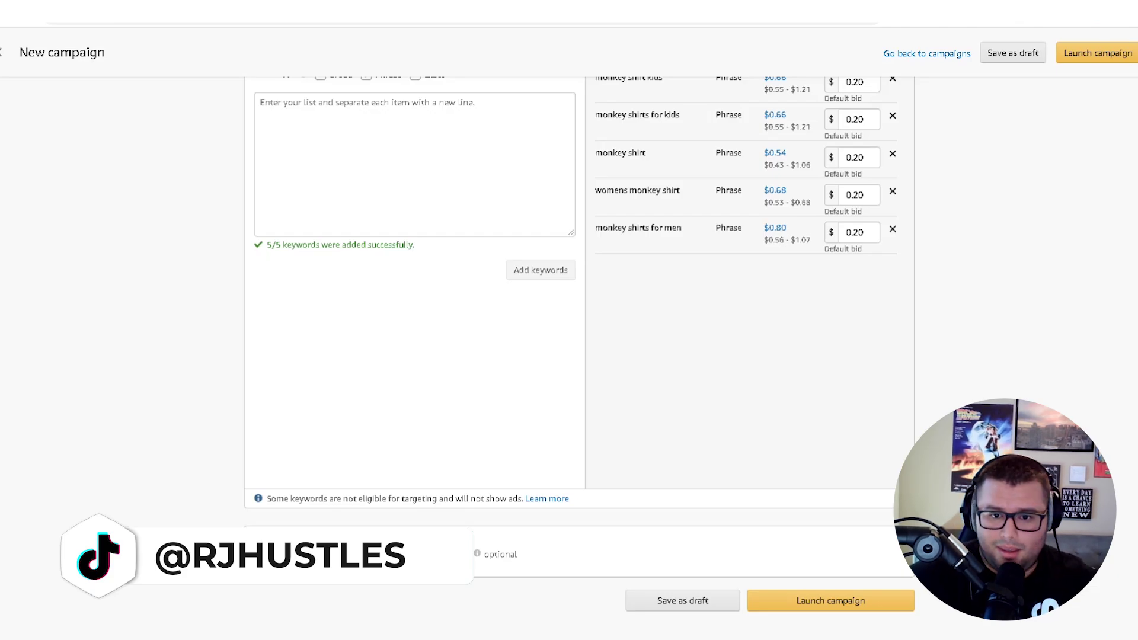
scroll(584, 602, up, 4)
scroll(654, 568, down, 6)
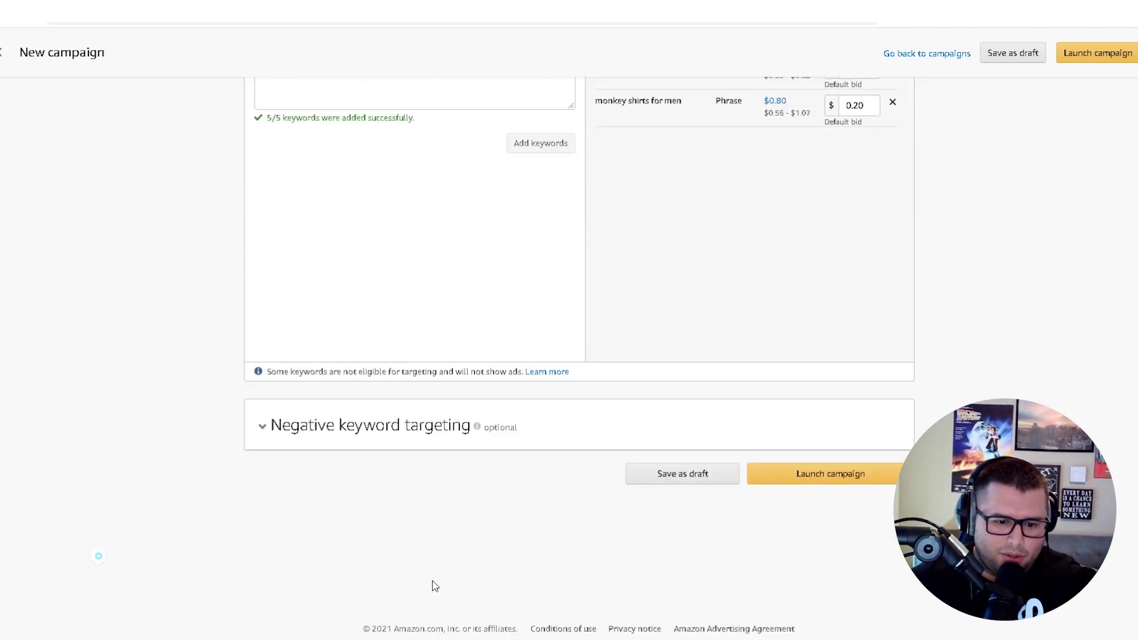
scroll(592, 554, up, 2)
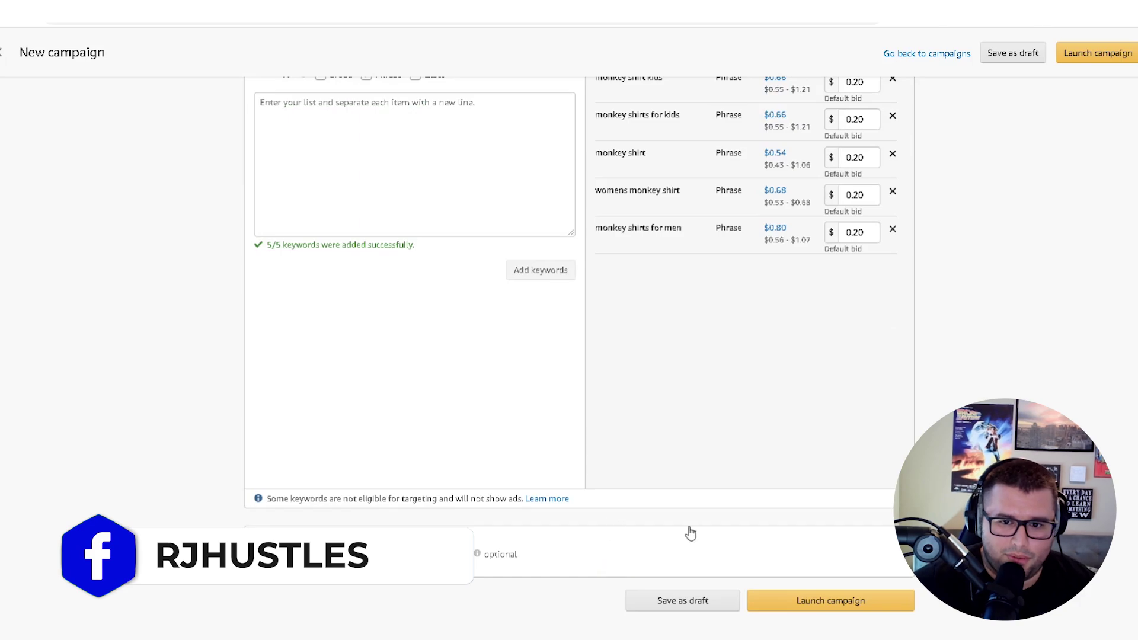
scroll(580, 470, down, 1)
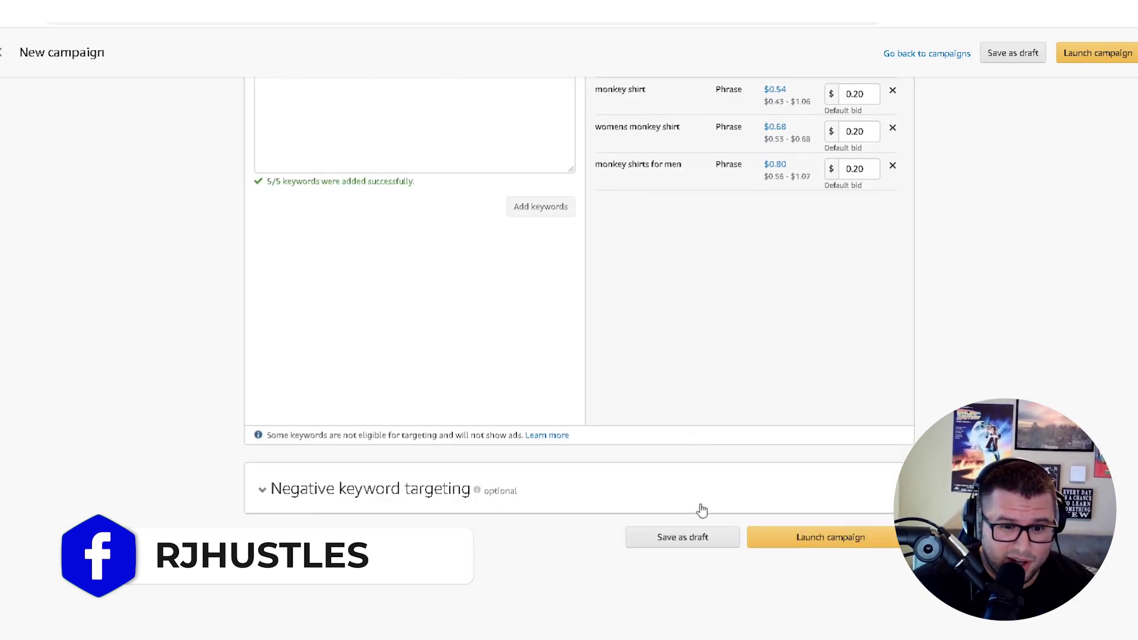